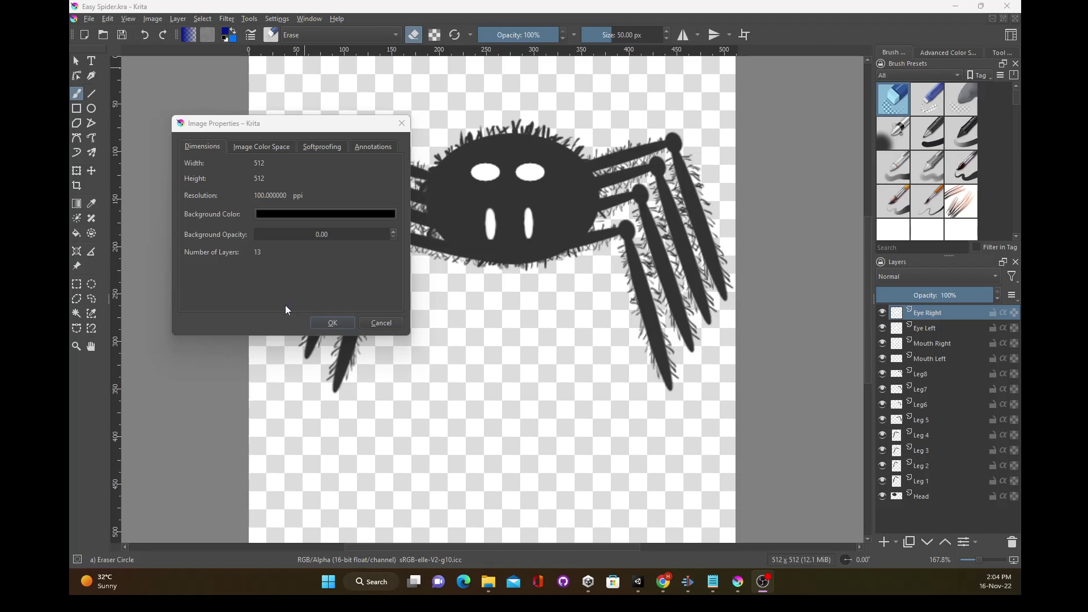
# Step: Close the image properties and check the spider's separate eye, mouth and leg layers by hiding and showing them again
pyautogui.click(331, 322)
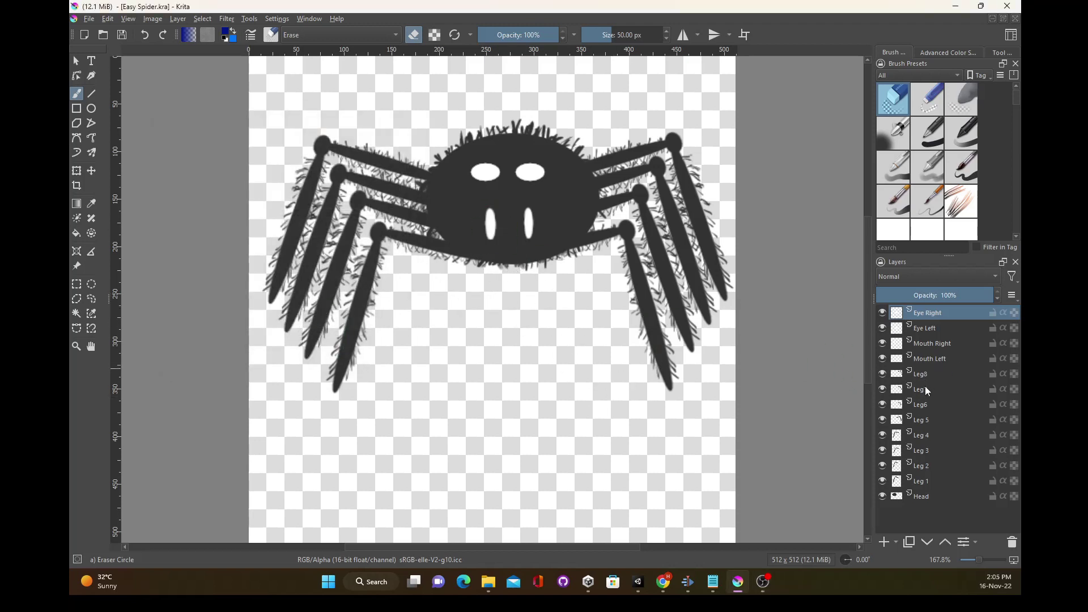
pyautogui.click(883, 313)
pyautogui.click(883, 314)
pyautogui.click(883, 329)
pyautogui.click(883, 328)
pyautogui.click(883, 359)
pyautogui.click(883, 359)
pyautogui.click(883, 374)
pyautogui.click(884, 389)
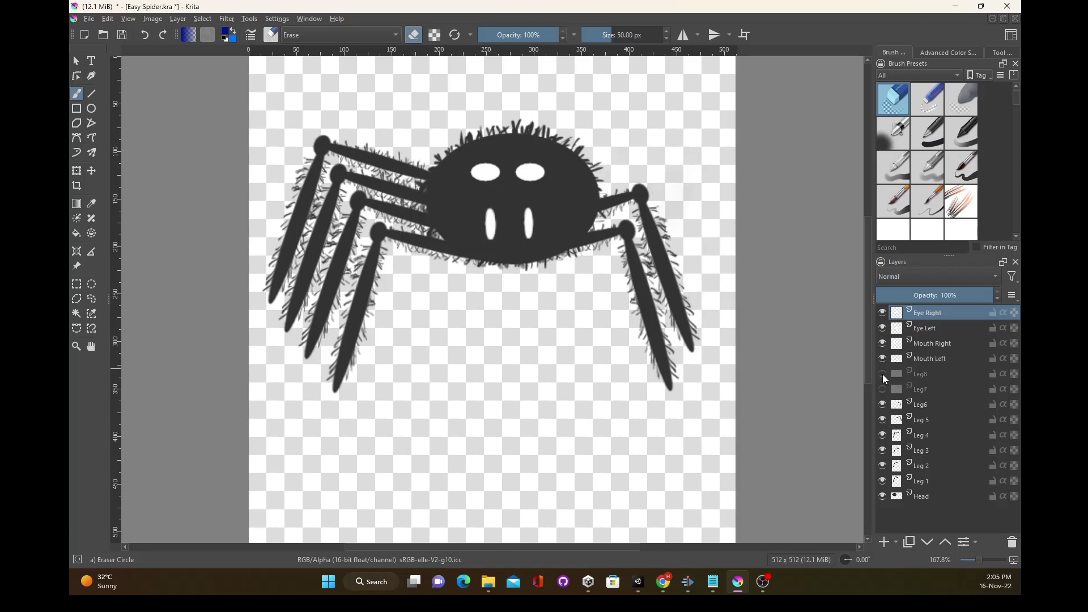
pyautogui.click(883, 374)
pyautogui.click(883, 389)
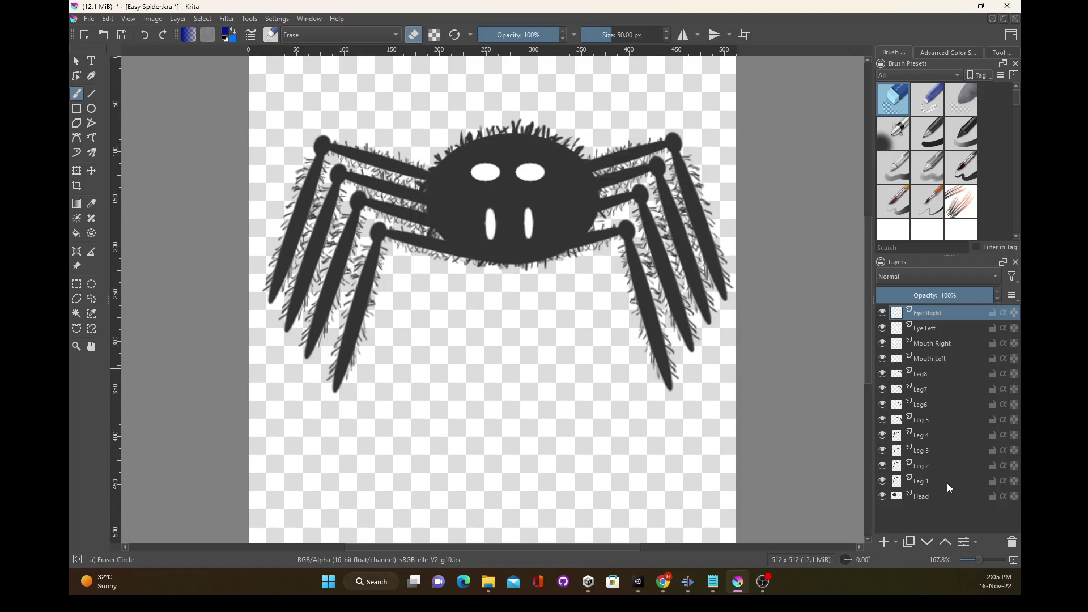
# Step: Switch to Unity and import Easy Spider2.psb from the Gameart2 folder as a new asset
pyautogui.moveTo(925, 497)
pyautogui.click(958, 7)
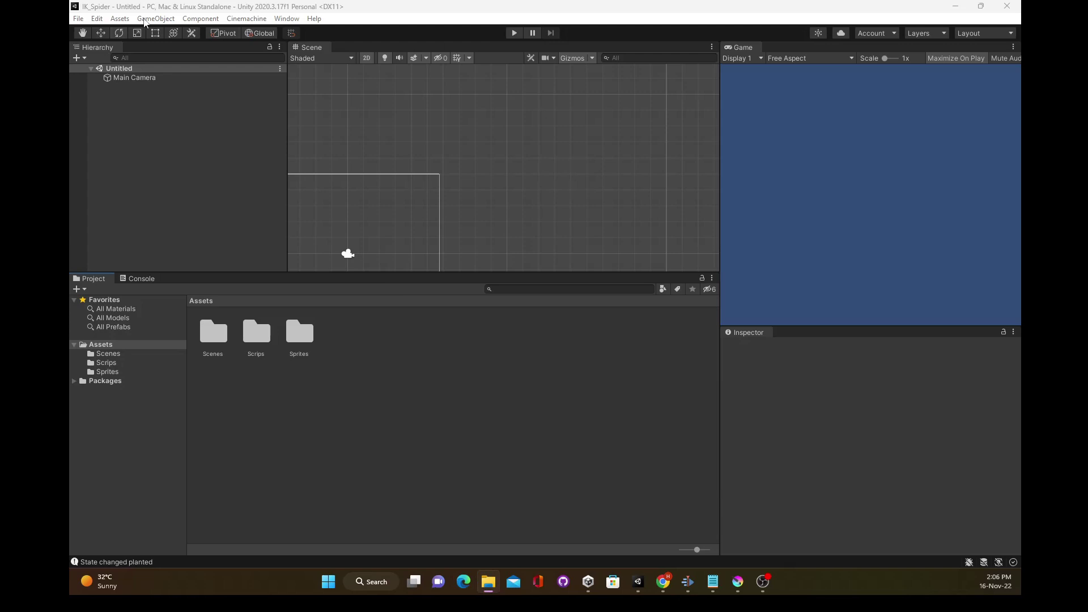
pyautogui.click(120, 19)
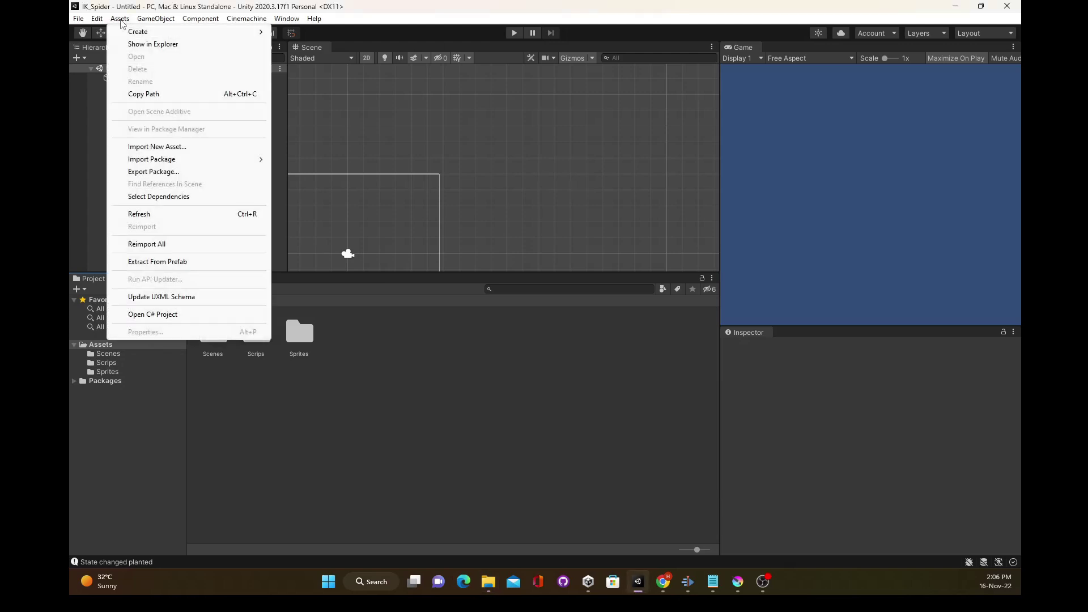
pyautogui.click(168, 150)
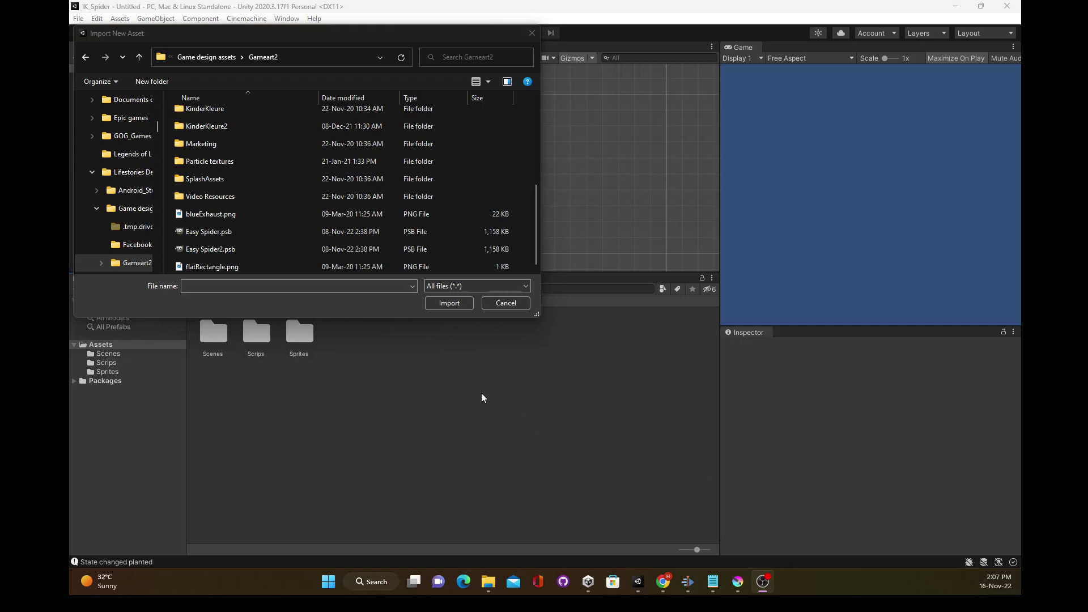
pyautogui.click(212, 249)
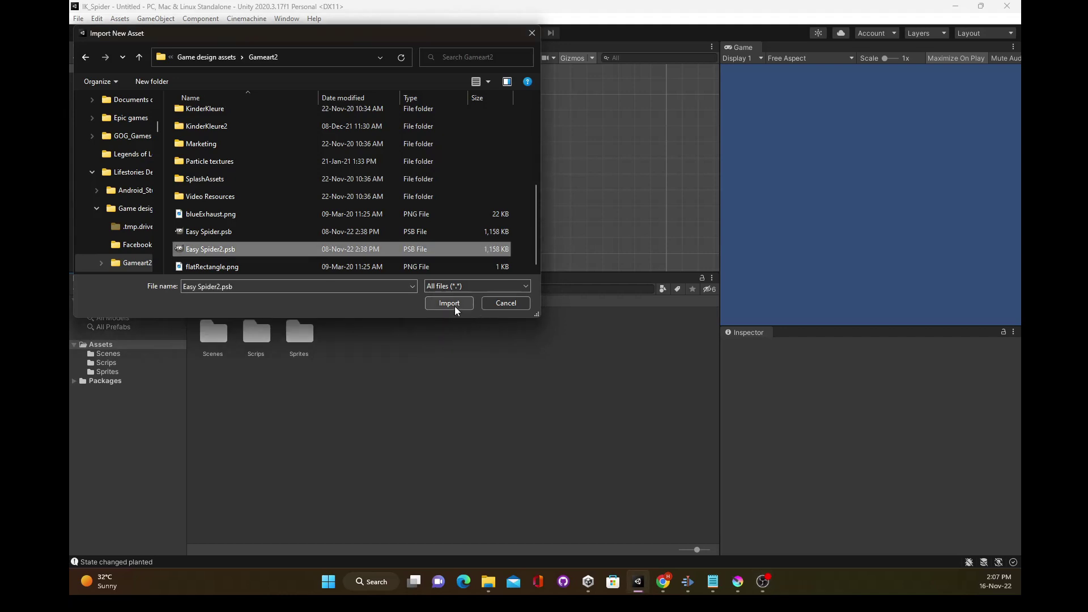
pyautogui.click(455, 308)
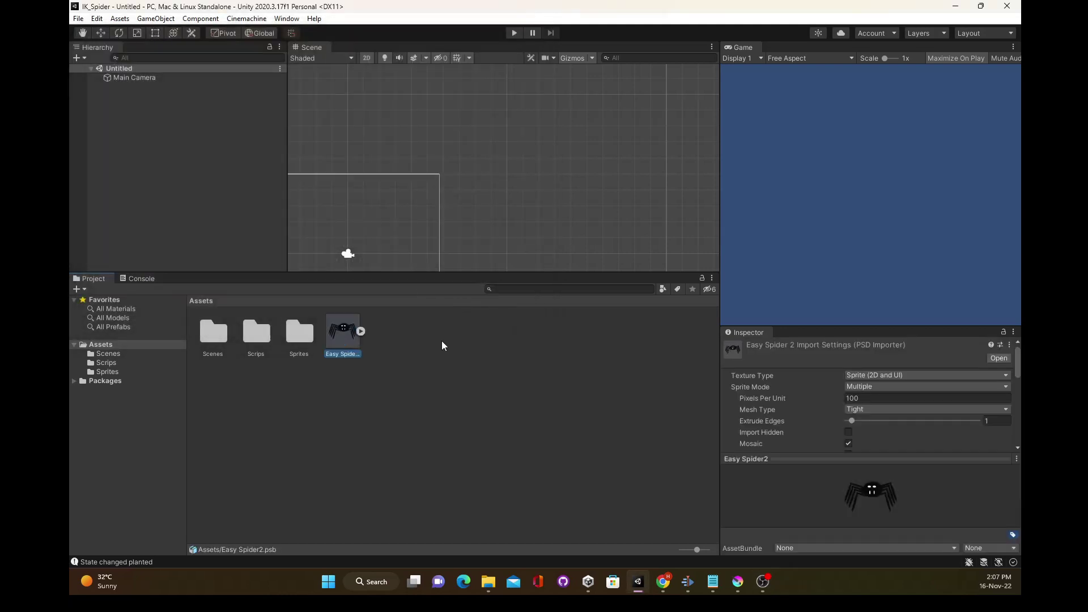
# Step: Dock the Game view beside the Scene view and expand the Easy Spider2 asset to show its individual sprites
pyautogui.click(379, 475)
pyautogui.click(347, 336)
pyautogui.moveTo(753, 52); pyautogui.dragTo(441, 52)
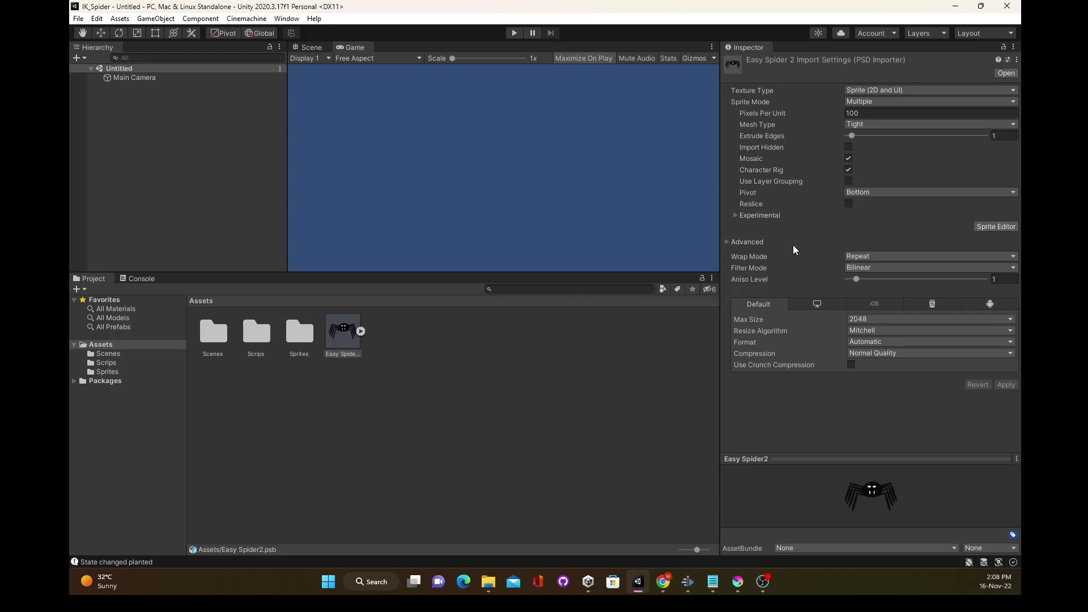
pyautogui.click(361, 332)
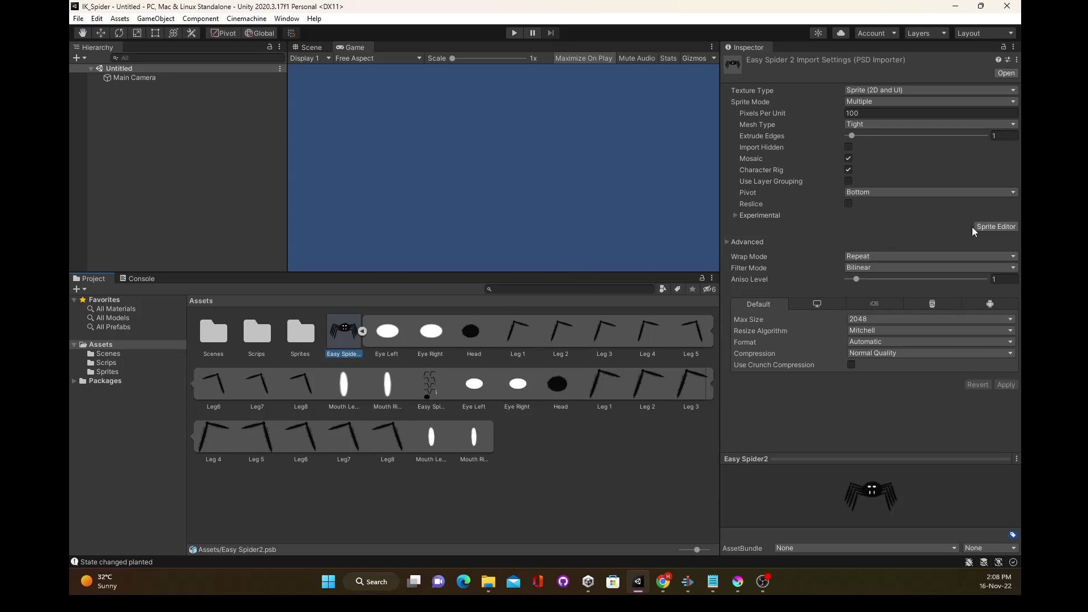
# Step: Open Easy Spider2 in the Sprite Editor and switch to the Skinning Editor
pyautogui.click(1001, 228)
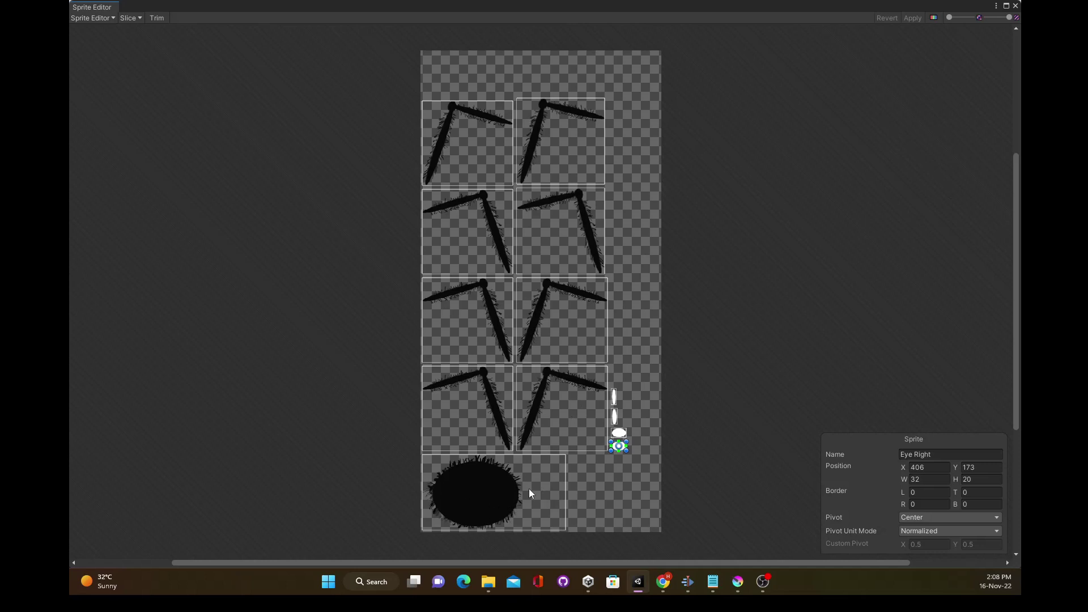
pyautogui.click(97, 19)
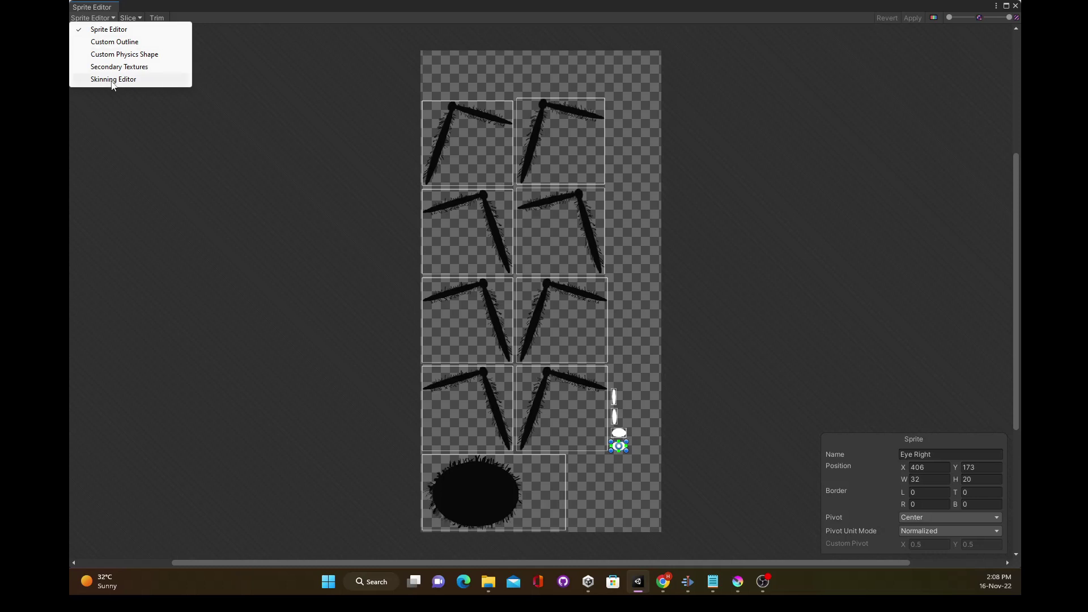
pyautogui.click(113, 80)
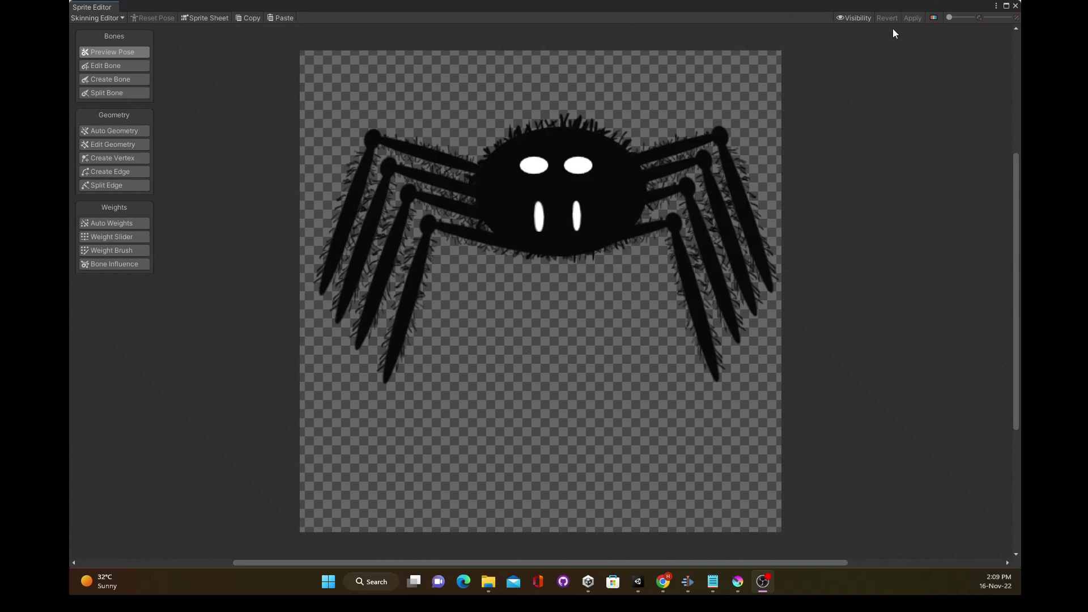
# Step: Show the rig's visibility lists and look through the sprite parts and the bones
pyautogui.click(860, 17)
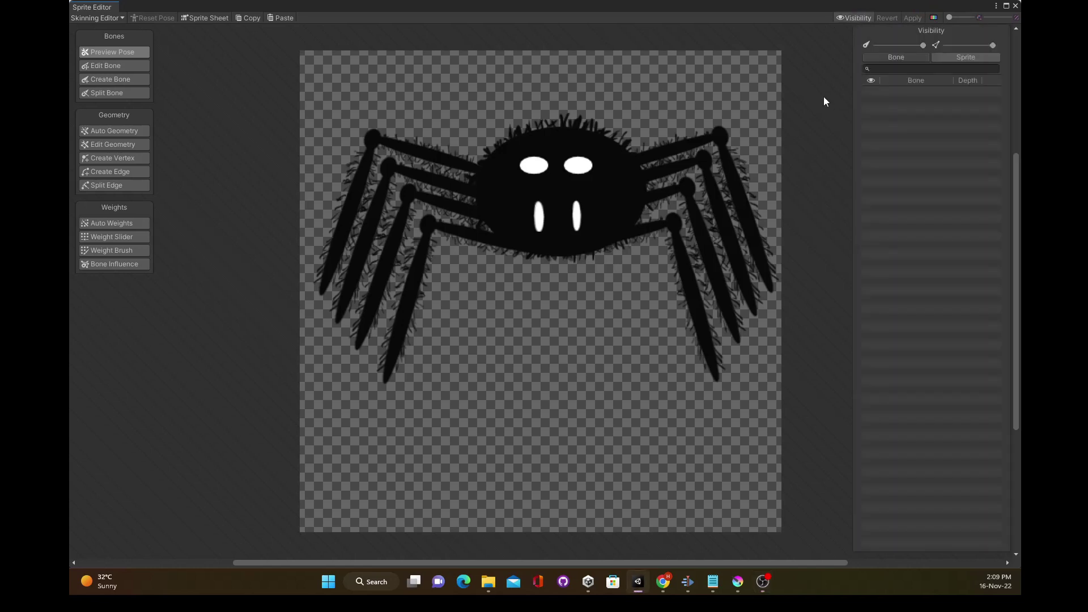
pyautogui.click(904, 58)
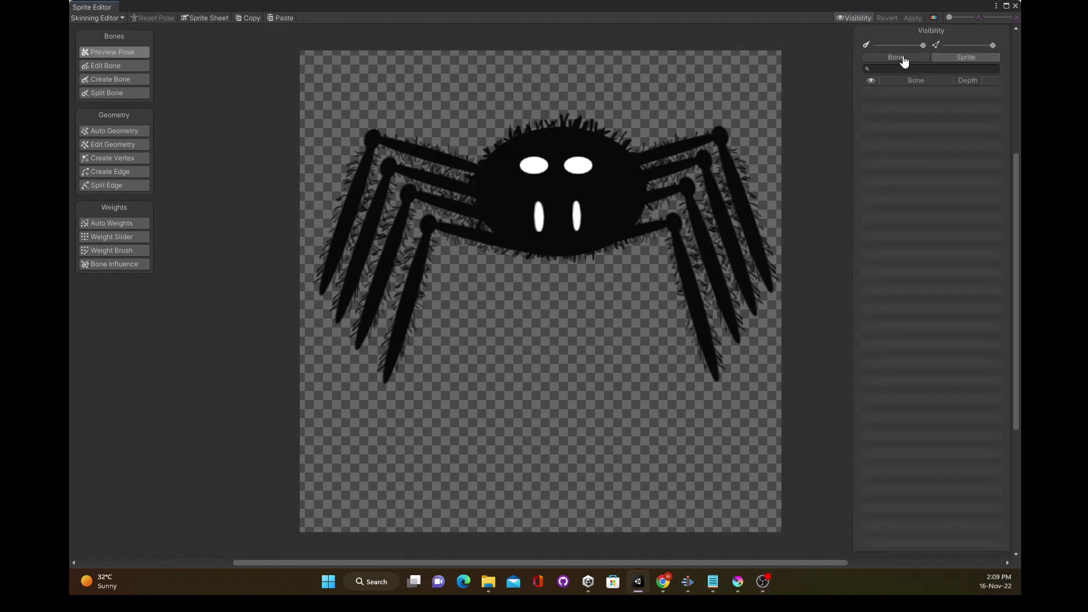
pyautogui.click(970, 58)
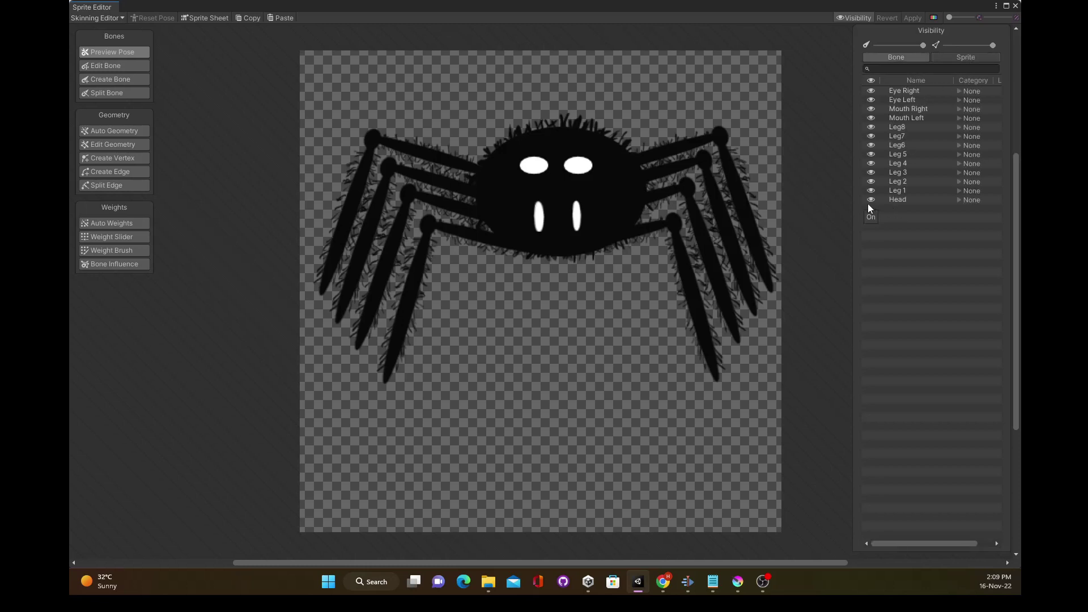
pyautogui.click(903, 58)
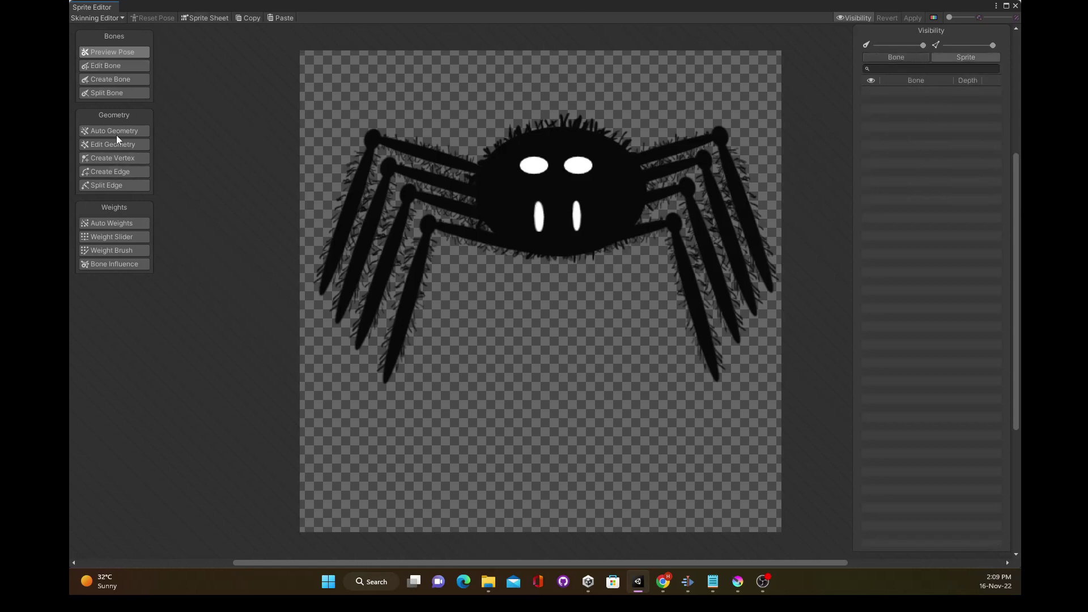
# Step: Create a horizontal root bone running from the centre of the spider's head toward its right edge
pyautogui.click(110, 79)
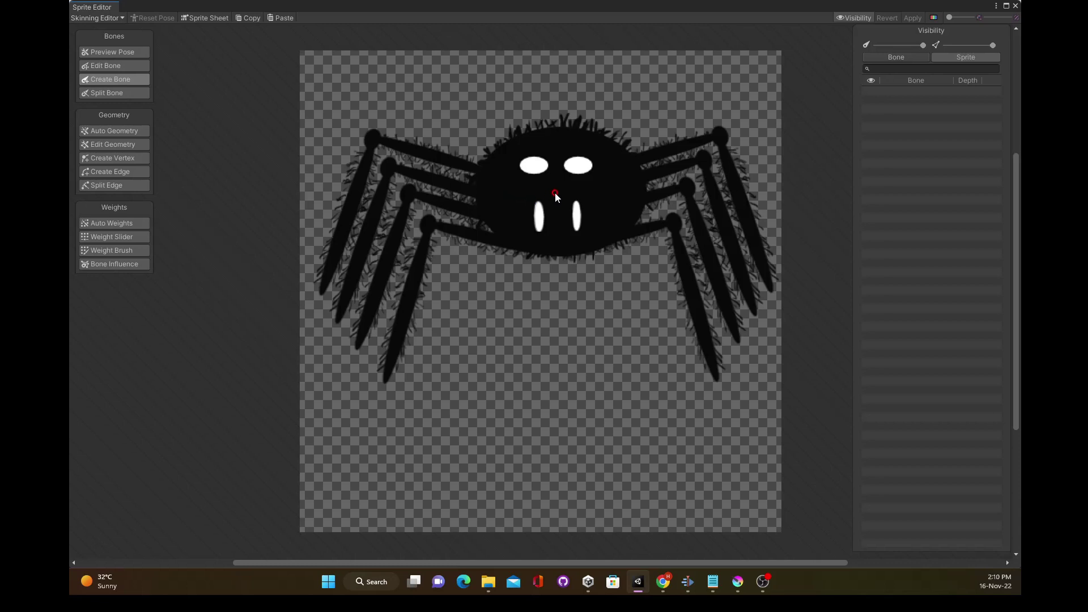
pyautogui.click(621, 194)
pyautogui.rightClick(620, 192)
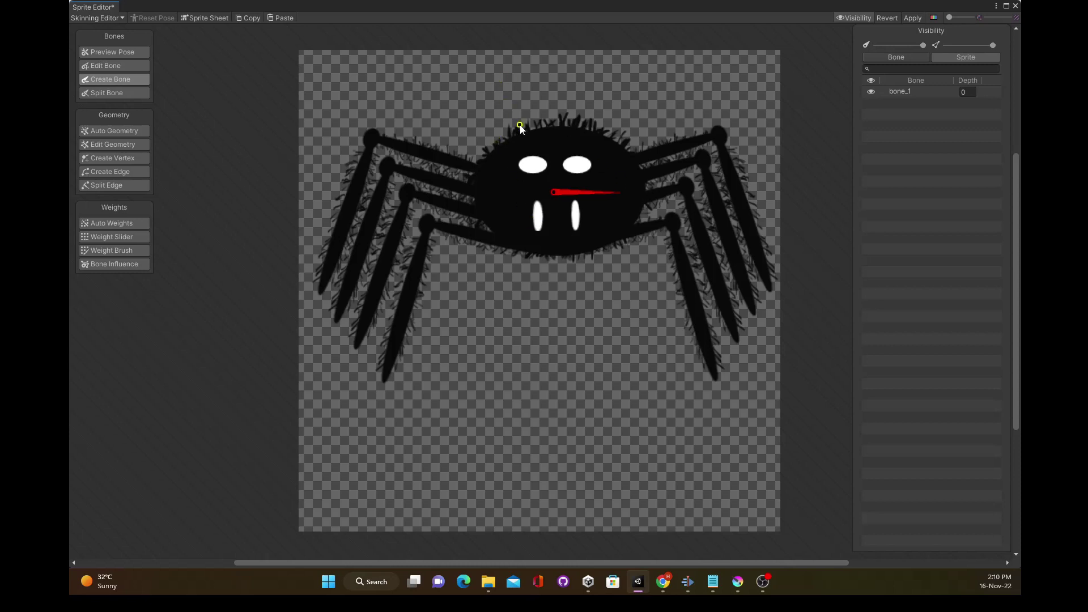
# Step: Hide the Head sprite and create two bones, parented to the head bone, along the outermost left leg with the joint at its knee
pyautogui.click(555, 193)
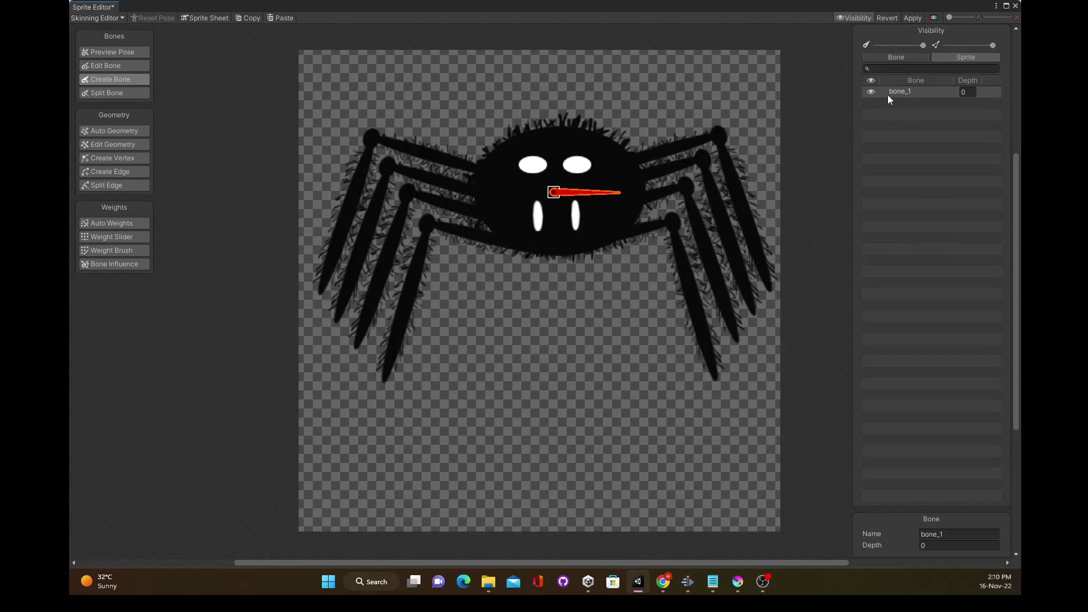
pyautogui.click(967, 62)
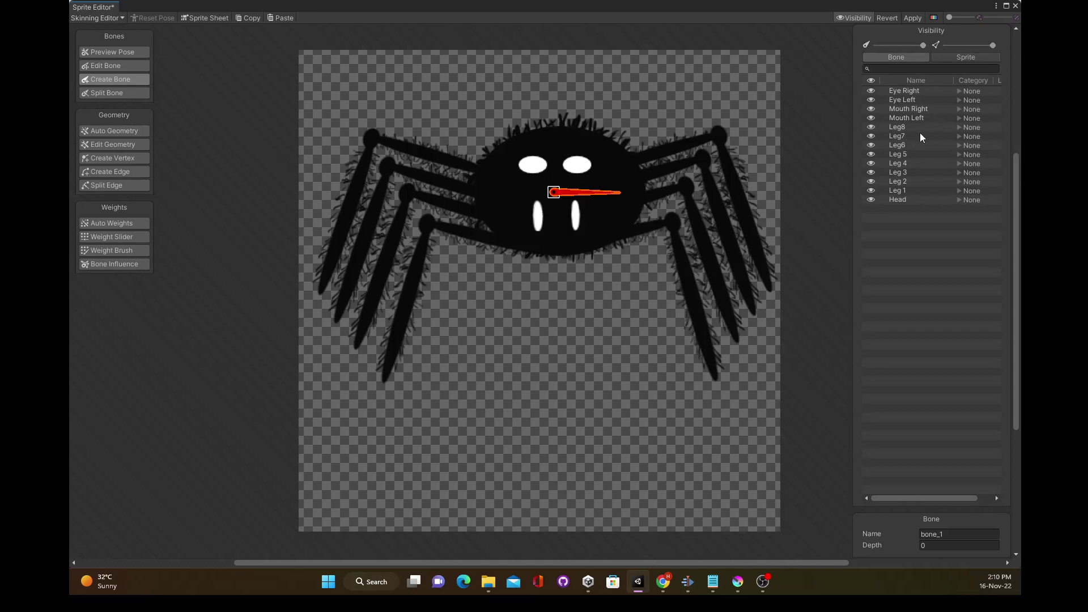
pyautogui.click(872, 200)
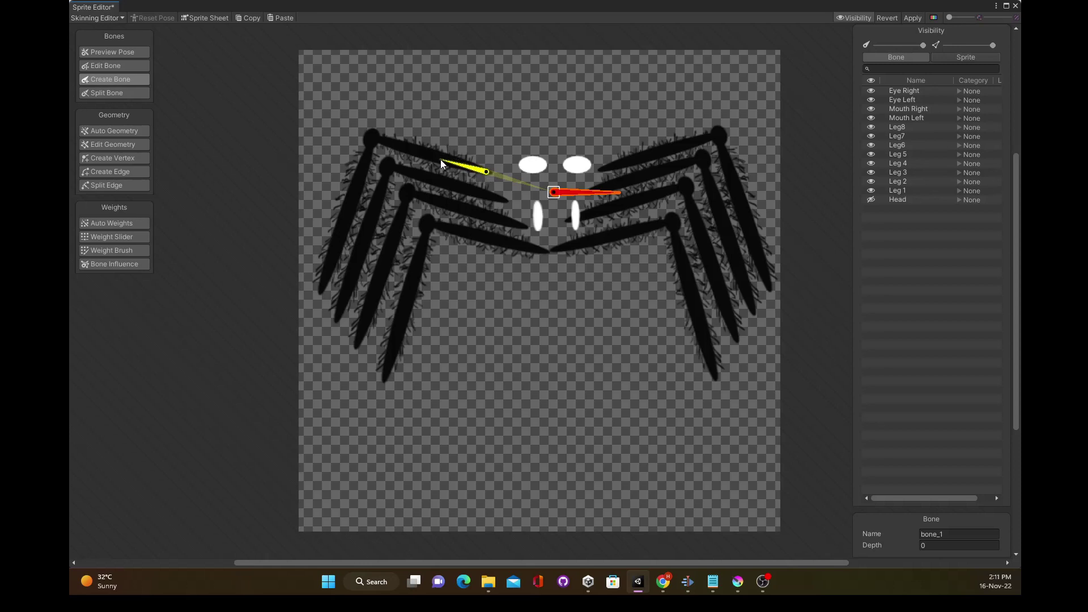
pyautogui.click(372, 137)
pyautogui.click(321, 291)
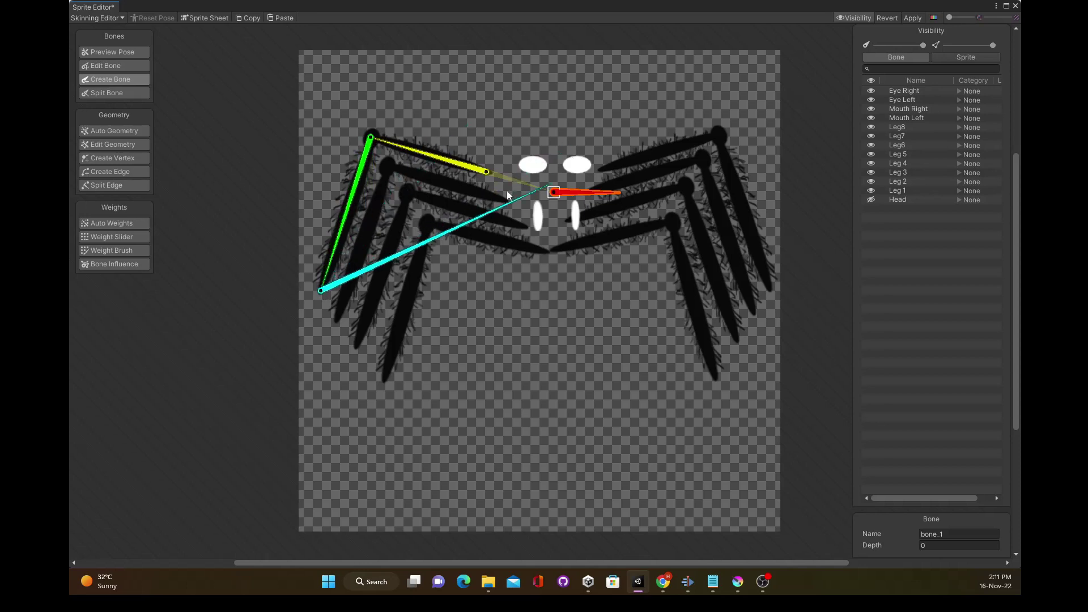
pyautogui.rightClick(483, 105)
# Step: Create two bones parented to the head bone along the second left leg, from its body end through the knee to the tip
pyautogui.click(554, 193)
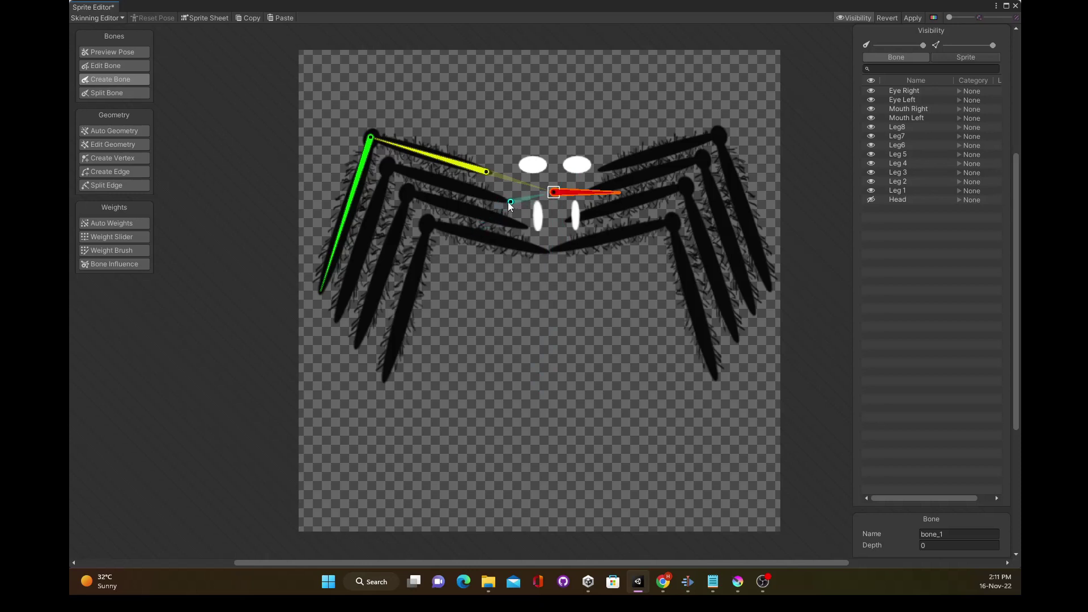
pyautogui.click(505, 201)
pyautogui.click(389, 165)
pyautogui.click(337, 318)
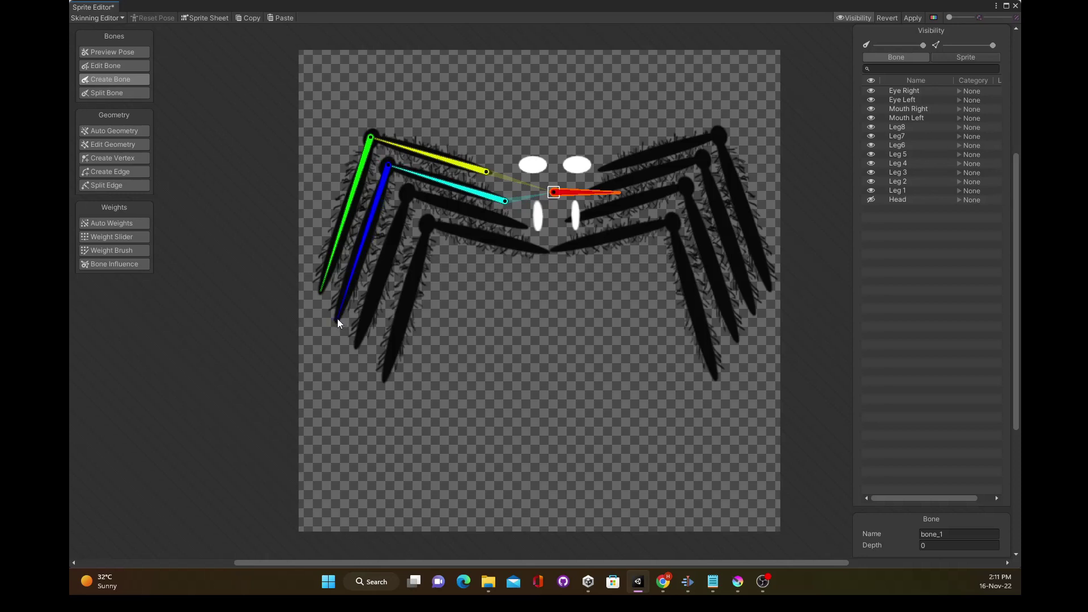
pyautogui.rightClick(526, 360)
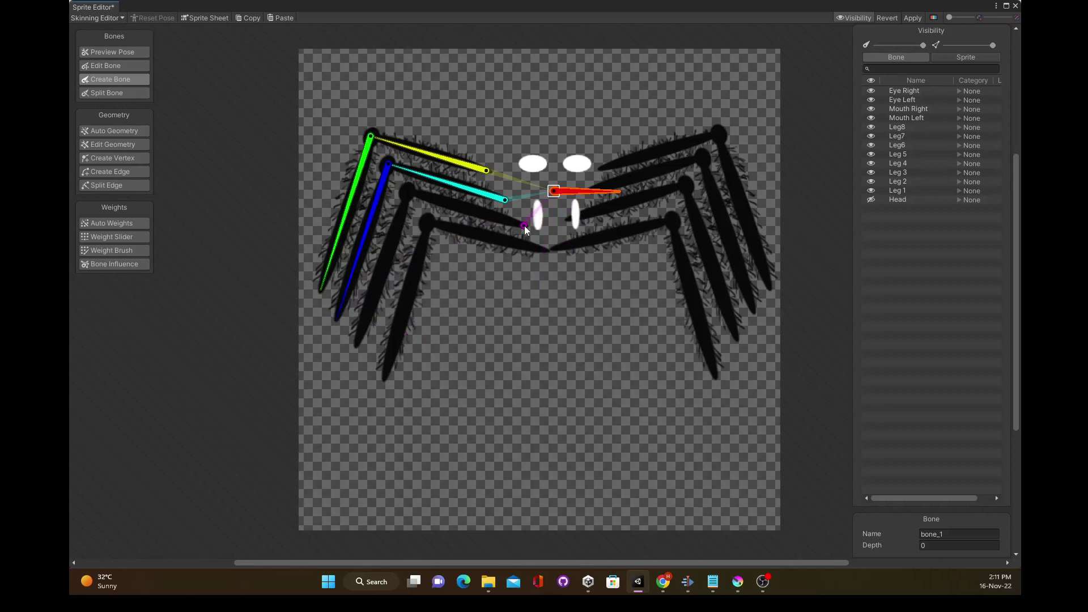
# Step: Create two bones parented to the head bone along the third left leg, from its body end through the knee to the tip
pyautogui.click(524, 225)
pyautogui.click(407, 191)
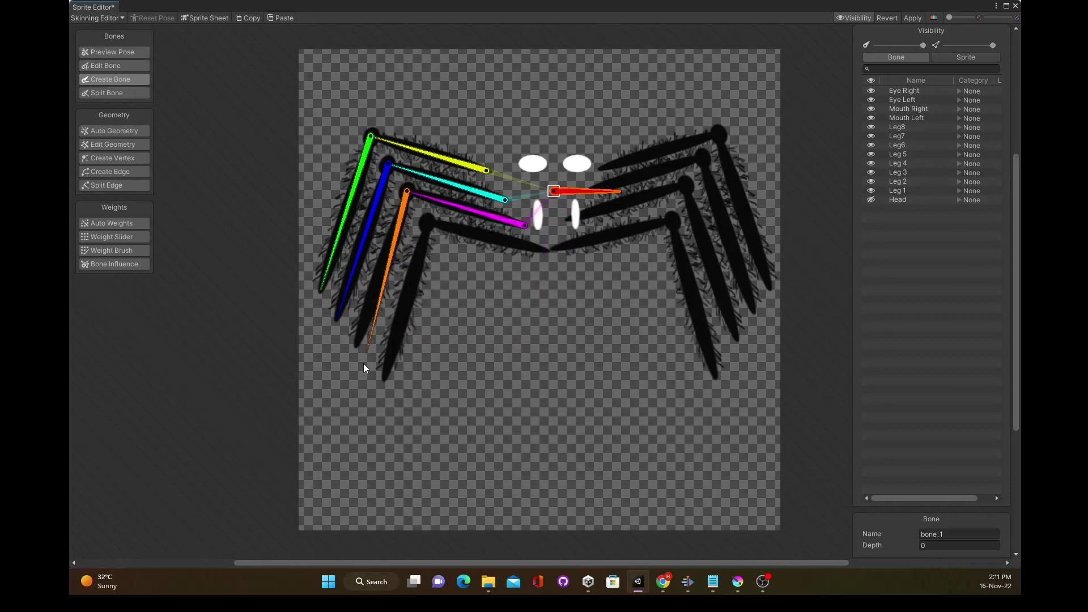
pyautogui.click(358, 341)
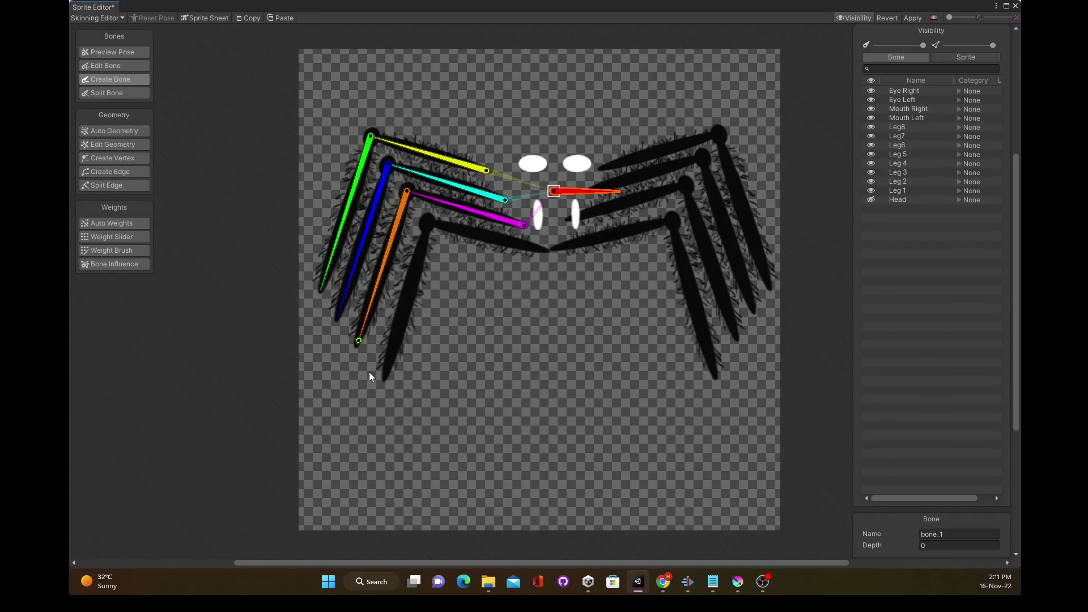
pyautogui.rightClick(433, 389)
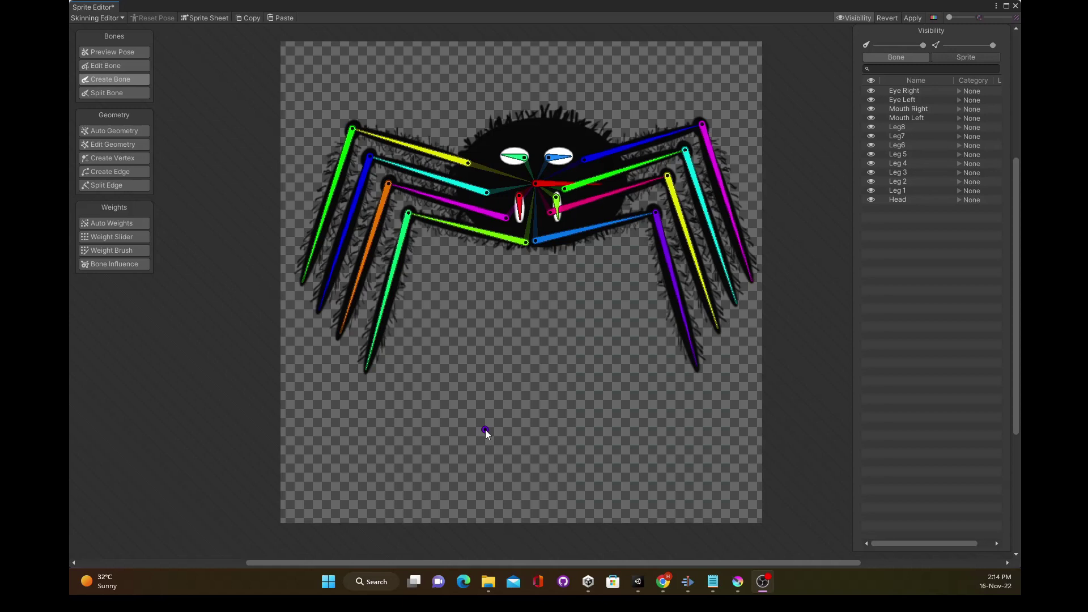
# Step: Expand the bone hierarchy and rename the root bone as Head
pyautogui.click(891, 60)
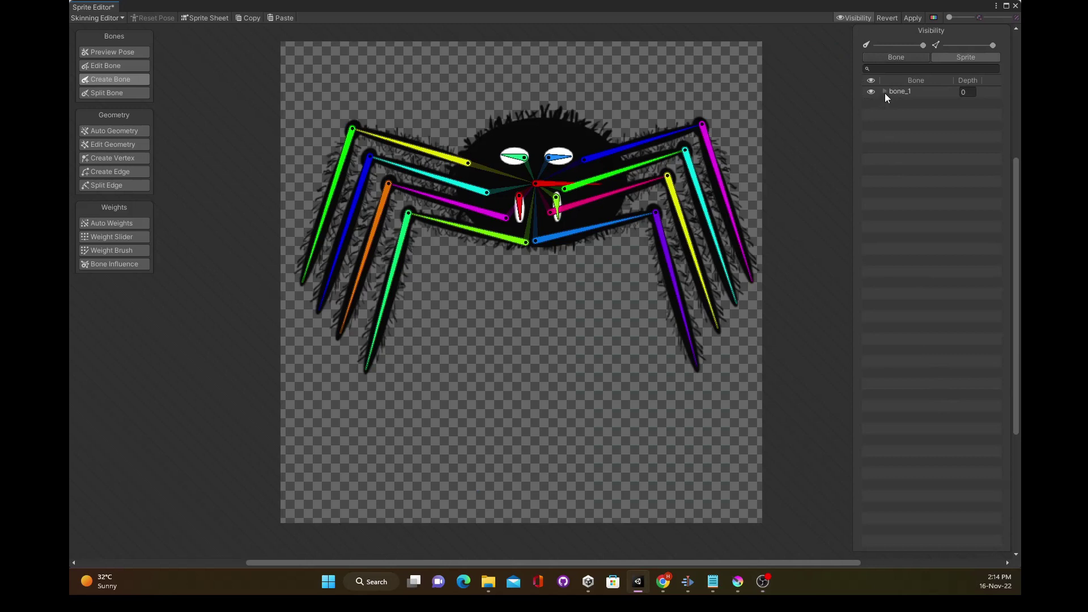
pyautogui.click(889, 94)
pyautogui.click(891, 90)
pyautogui.click(886, 91)
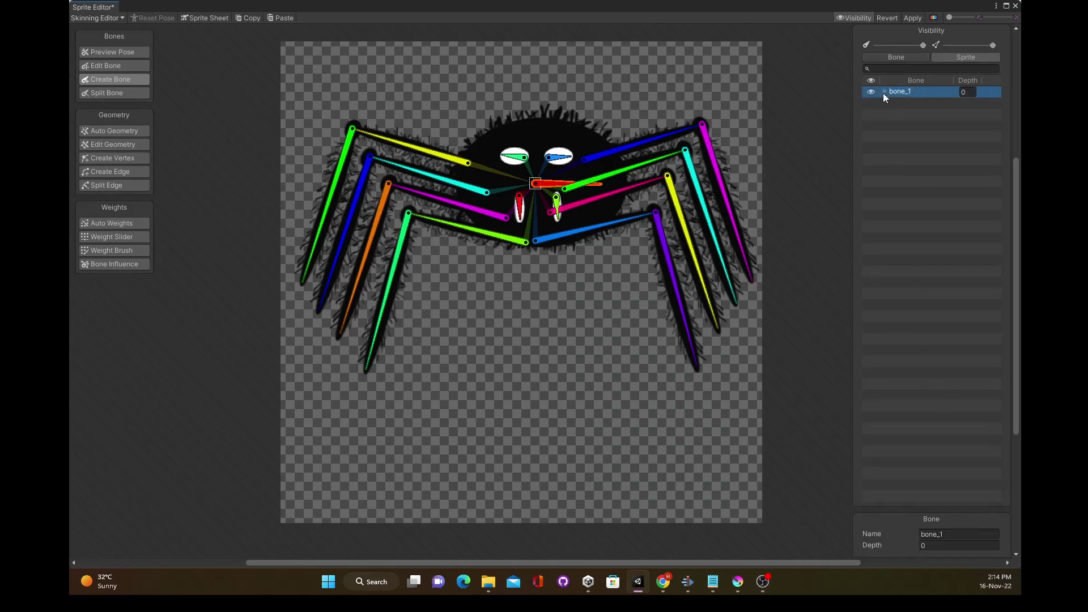
pyautogui.click(884, 92)
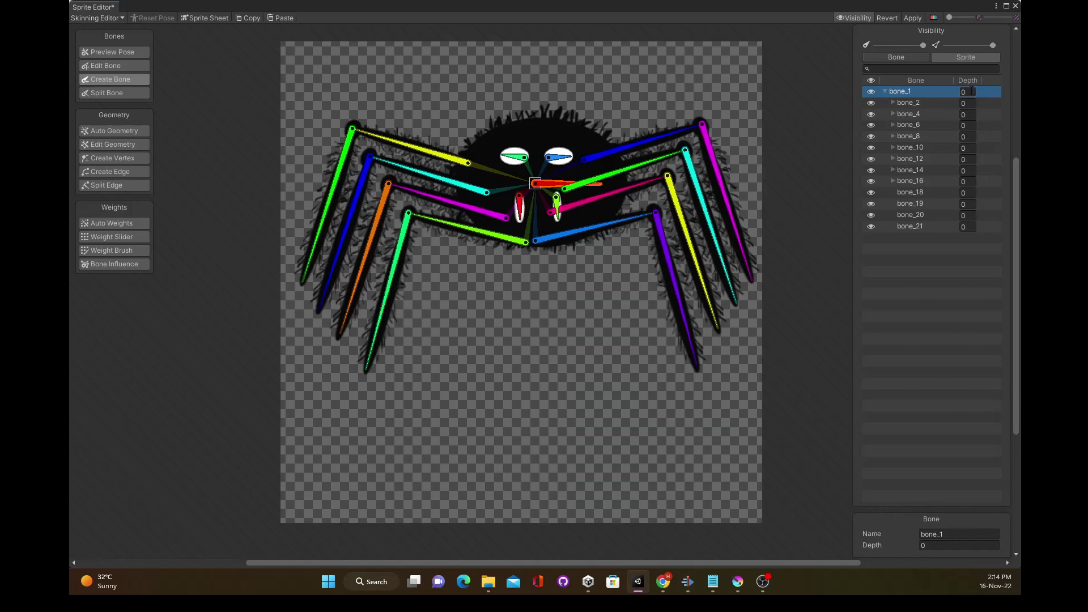
pyautogui.click(897, 92)
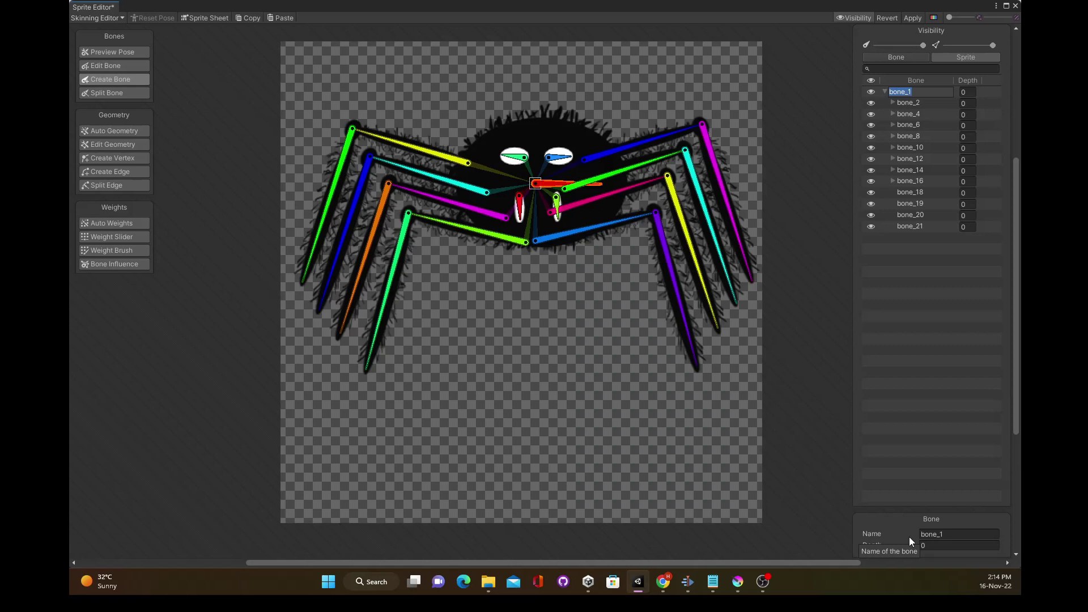
pyautogui.click(962, 537)
pyautogui.click(932, 89)
pyautogui.press('Return')
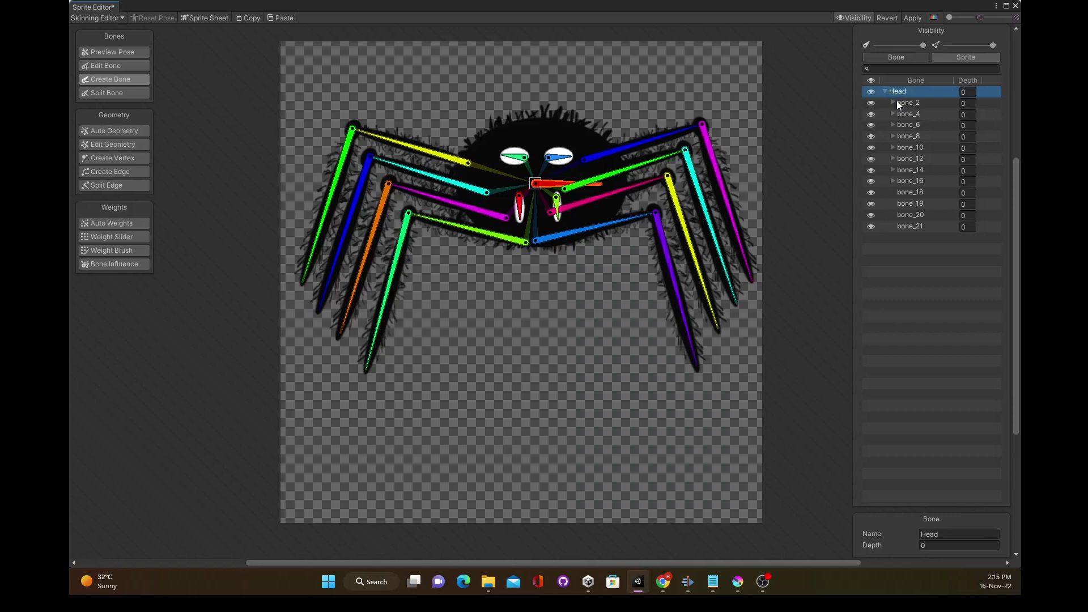
# Step: Expand bone_2 under Head and rename it LegU1
pyautogui.click(892, 102)
pyautogui.click(912, 103)
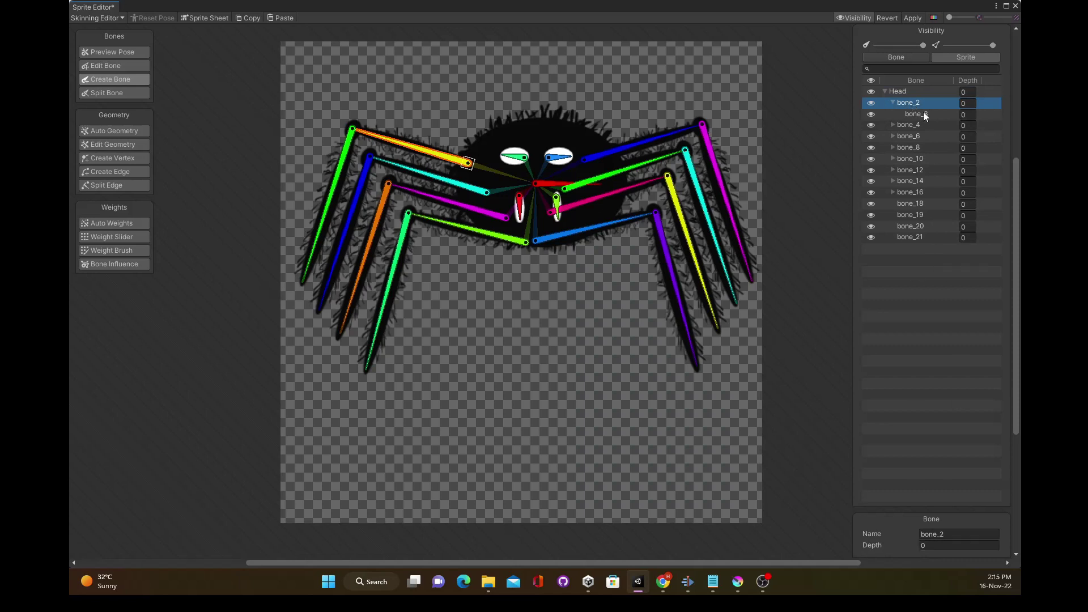
pyautogui.doubleClick(922, 103)
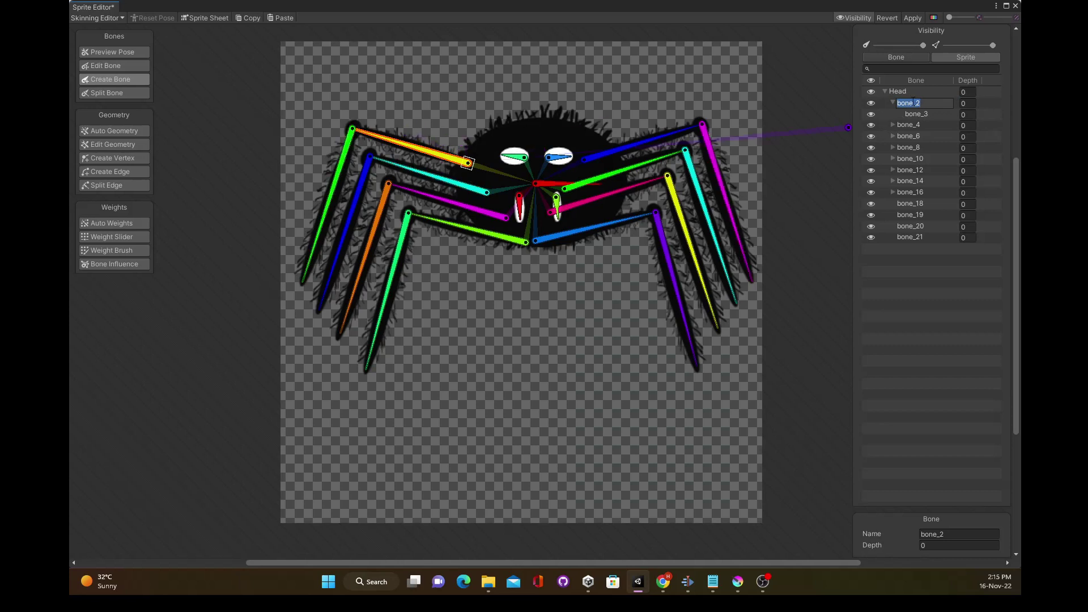
pyautogui.write('Leg')
pyautogui.write('L')
pyautogui.write('1')
# Step: Rename bone_3, the child of LegU1, as LegL1
pyautogui.click(924, 117)
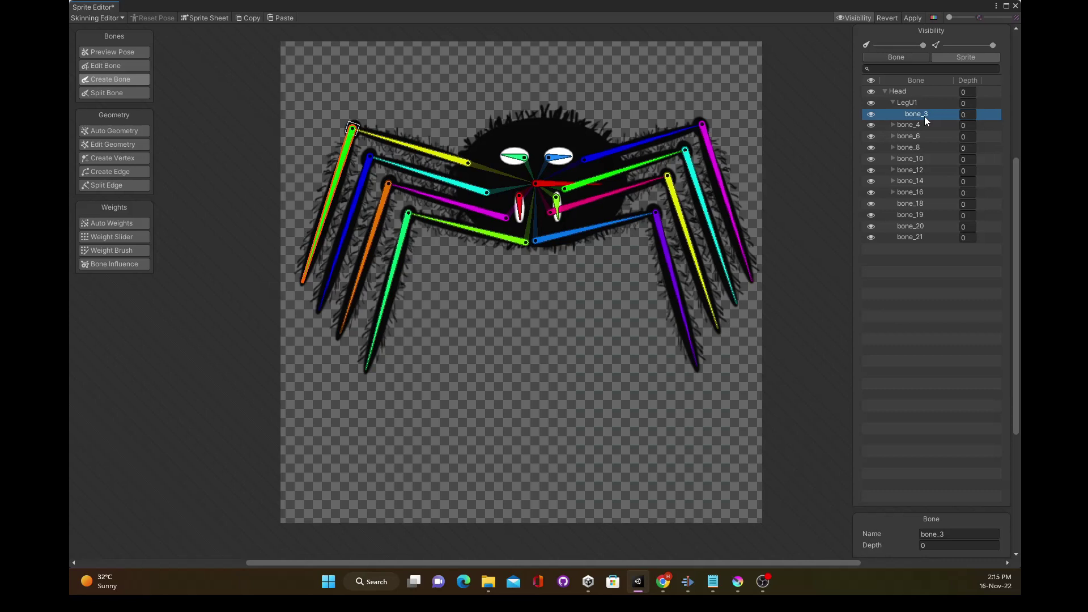
pyautogui.click(924, 117)
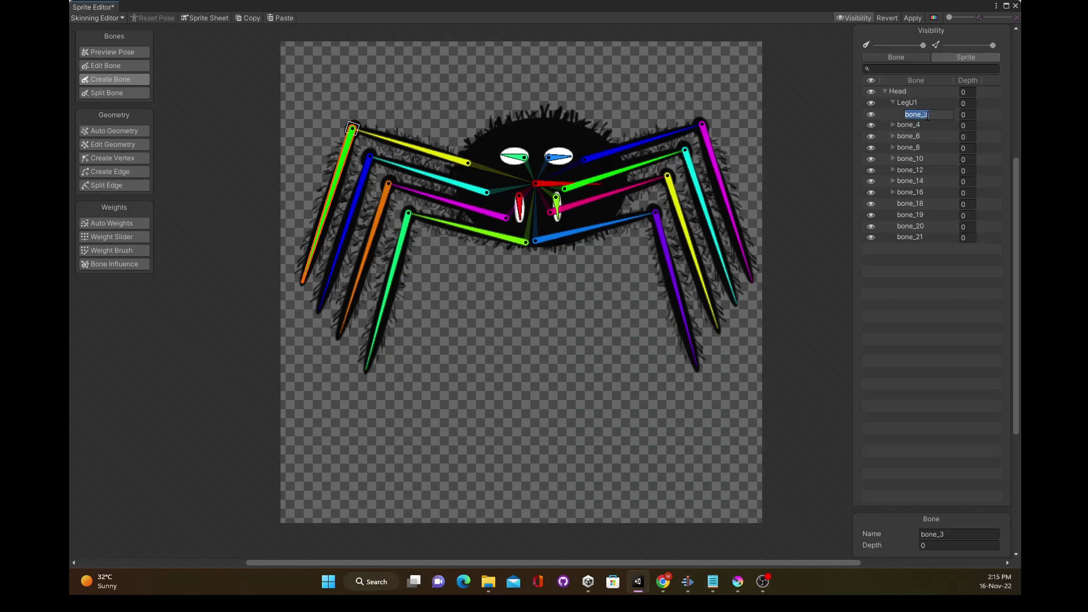
pyautogui.write('LegL1')
pyautogui.press('Return')
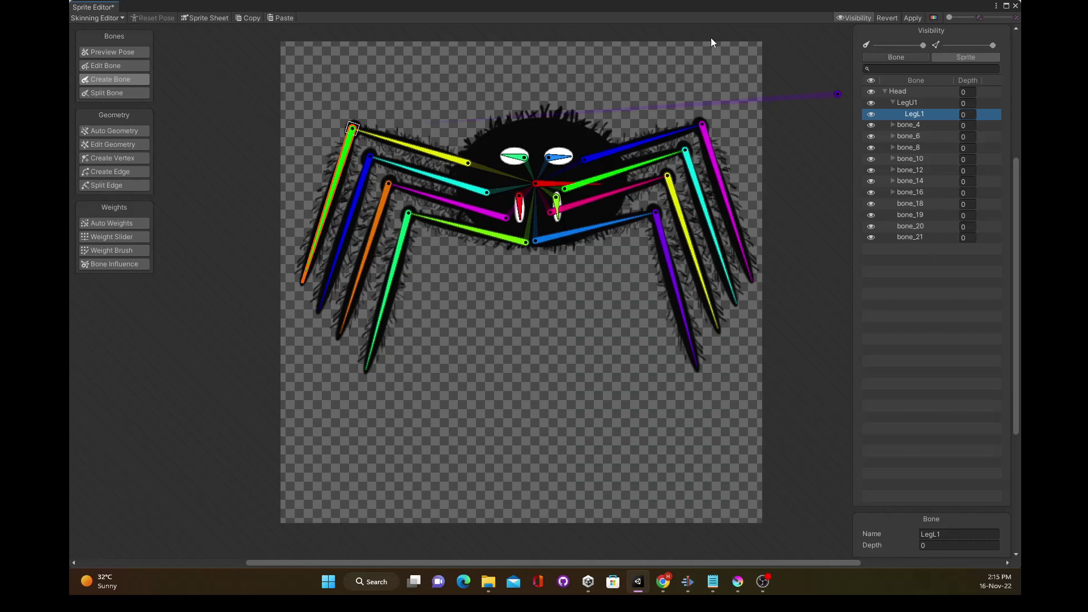
pyautogui.click(331, 326)
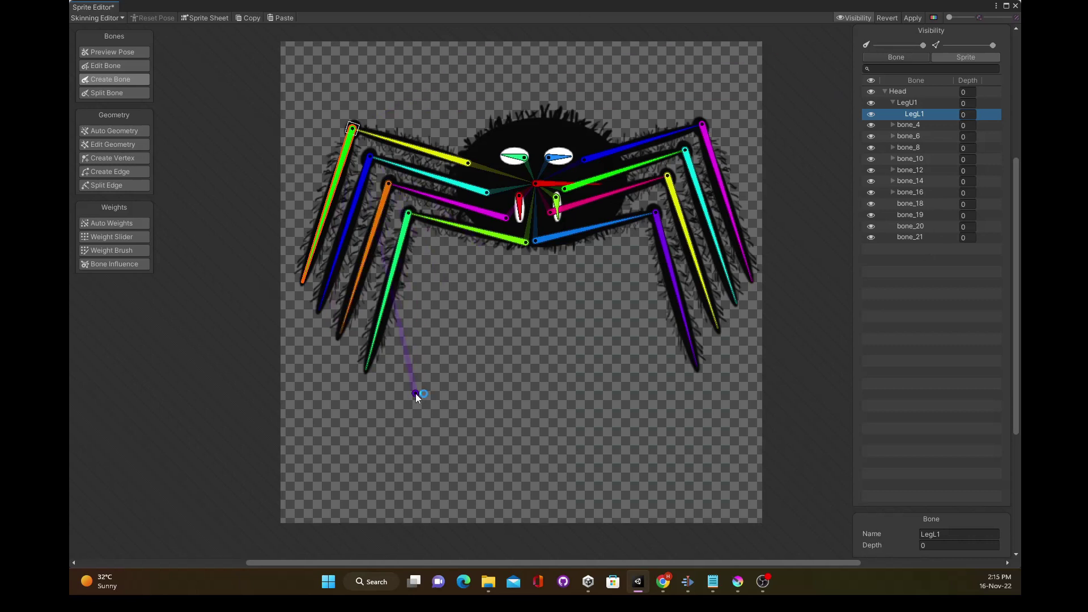
pyautogui.press('Escape')
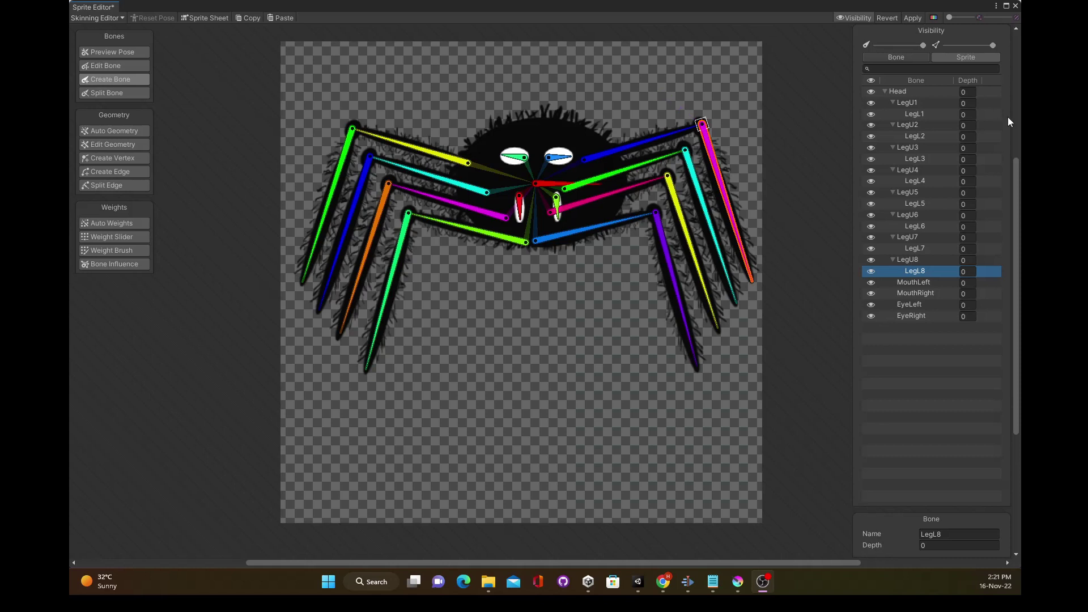
# Step: Set the bone depth to 5 for Head and to 6 for MouthLeft, MouthRight, EyeLeft and EyeRight
pyautogui.click(968, 92)
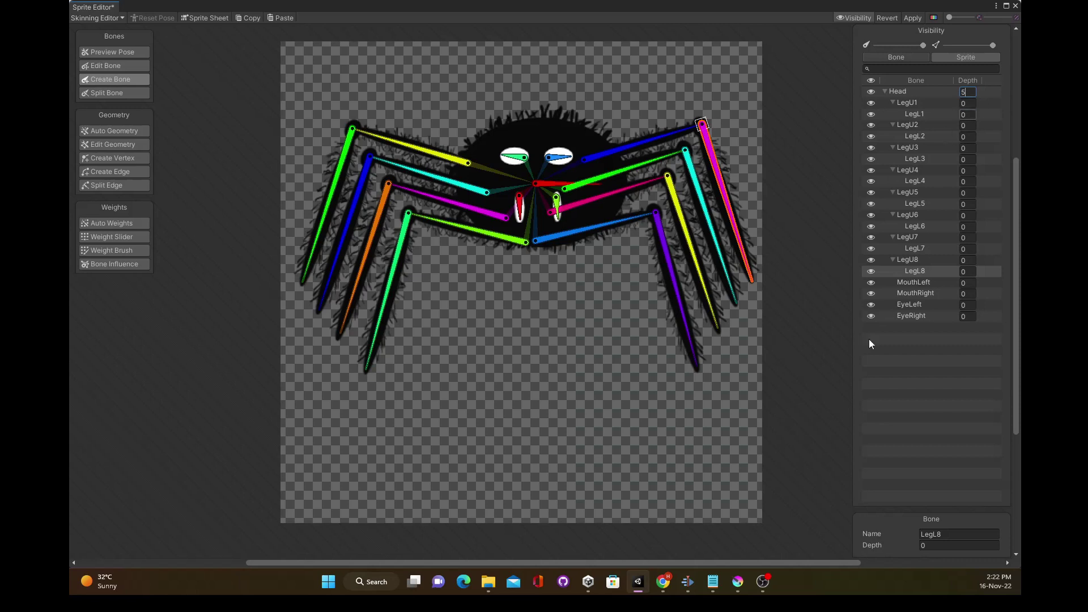
pyautogui.click(969, 305)
pyautogui.click(969, 284)
pyautogui.write('6')
pyautogui.click(969, 294)
pyautogui.write('6')
pyautogui.click(974, 306)
pyautogui.write('6')
pyautogui.click(974, 317)
pyautogui.write('6')
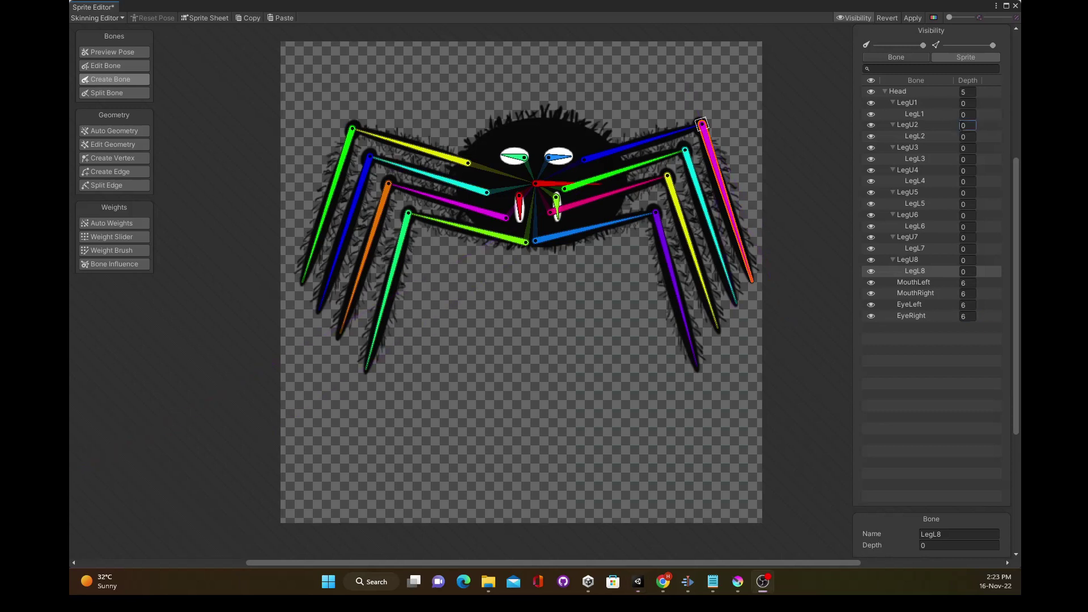
# Step: Set the depth to 1 for LegU2 and LegL2, 2 for LegU3 and LegL3, and 3 for LegU4 and LegL4
pyautogui.write('1')
pyautogui.click(969, 148)
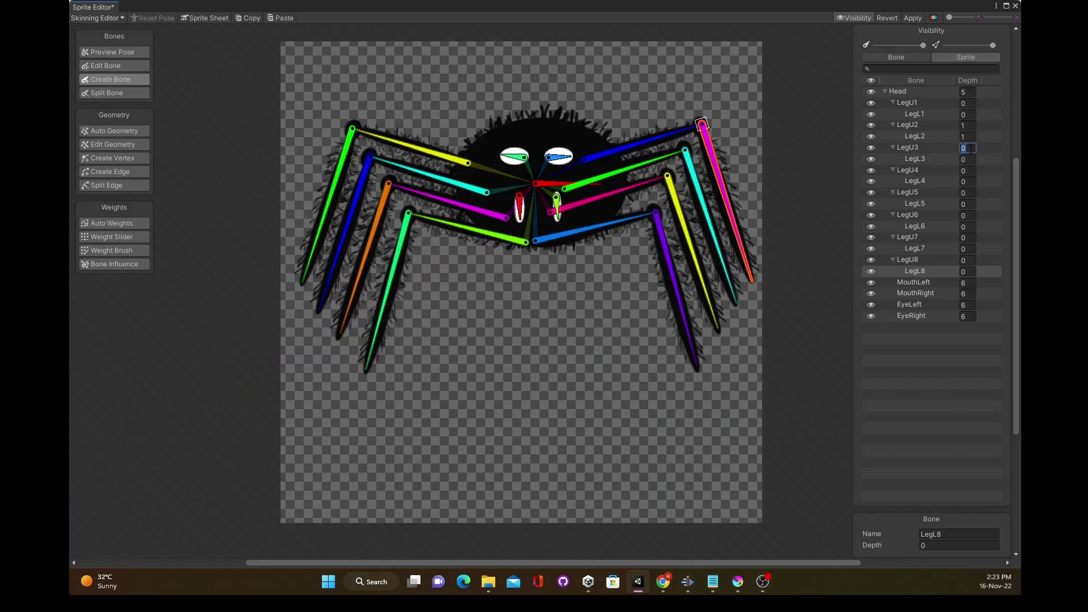
pyautogui.write('2')
pyautogui.write('2')
pyautogui.write('3')
pyautogui.write('3')
# Step: Set the depth to 3 for LegU5 and LegL5, 2 for LegU6 and LegL6, and 1 for LegU7 and LegL7
pyautogui.click(971, 193)
pyautogui.write('3')
pyautogui.click(970, 205)
pyautogui.write('3')
pyautogui.click(969, 215)
pyautogui.write('2')
pyautogui.click(971, 227)
pyautogui.write('2')
pyautogui.click(970, 238)
pyautogui.write('1')
pyautogui.click(970, 249)
pyautogui.write('1')
# Step: Generate automatic geometry with weights for all visible sprites
pyautogui.click(454, 159)
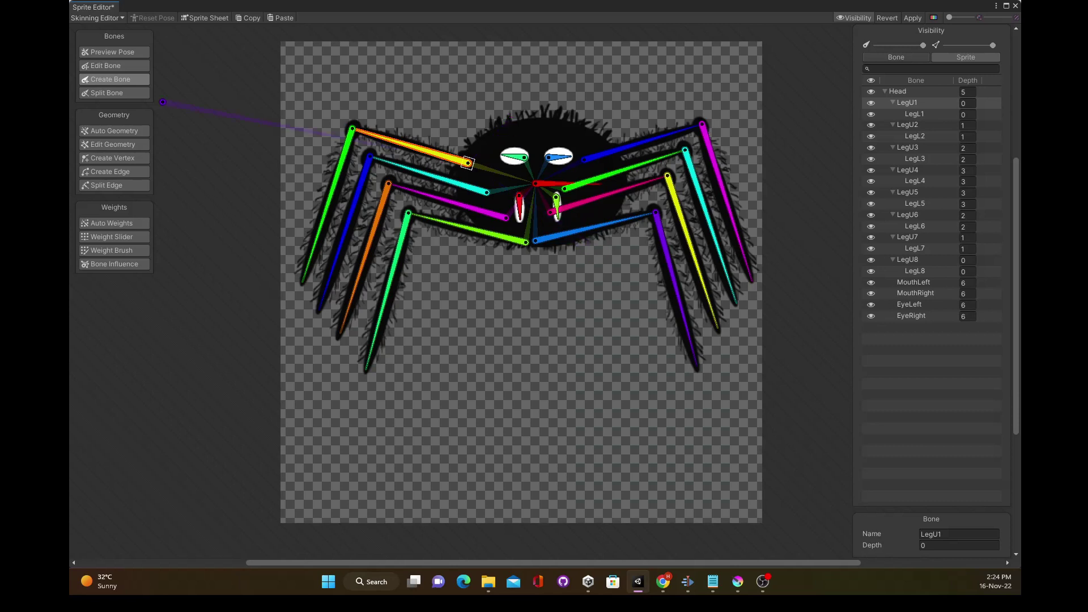
pyautogui.click(117, 132)
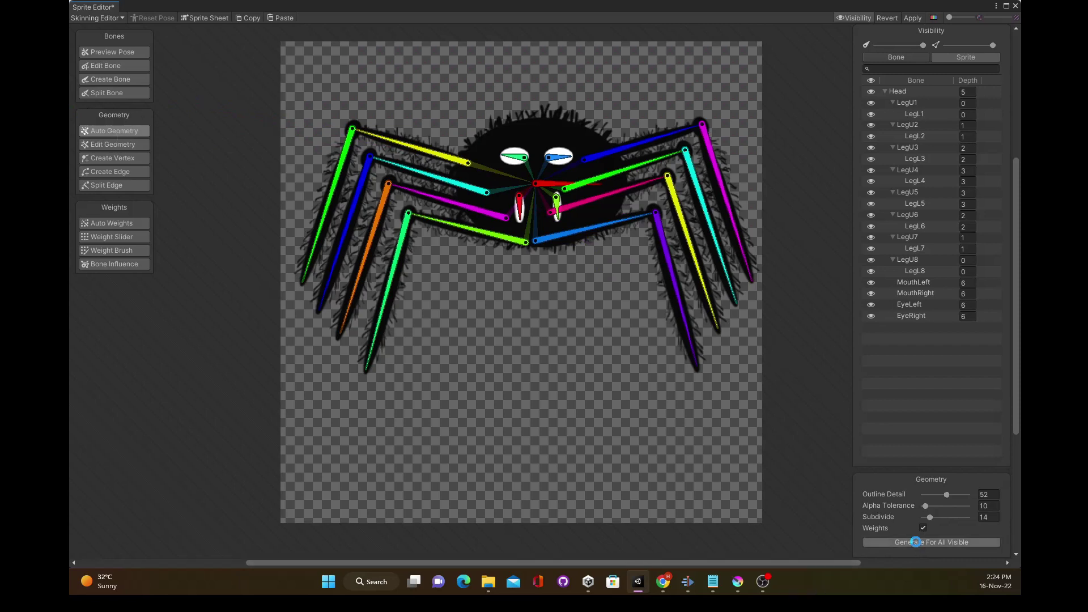
pyautogui.click(916, 542)
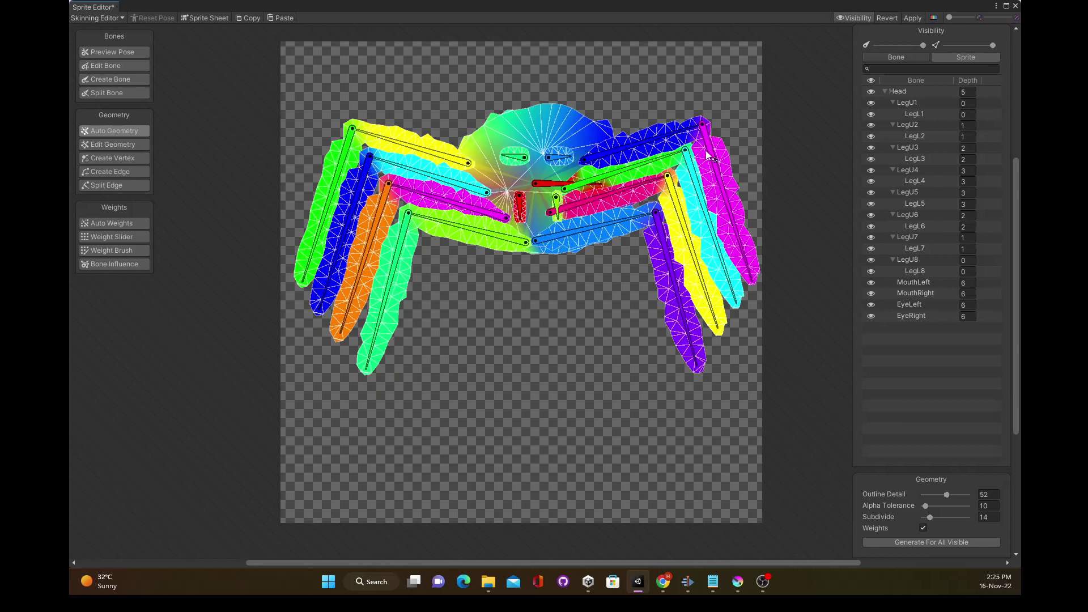
# Step: Rotate the LegU8 bone upward in Preview Pose to test how the leg and head meshes deform
pyautogui.moveTo(688, 131); pyautogui.dragTo(658, 139)
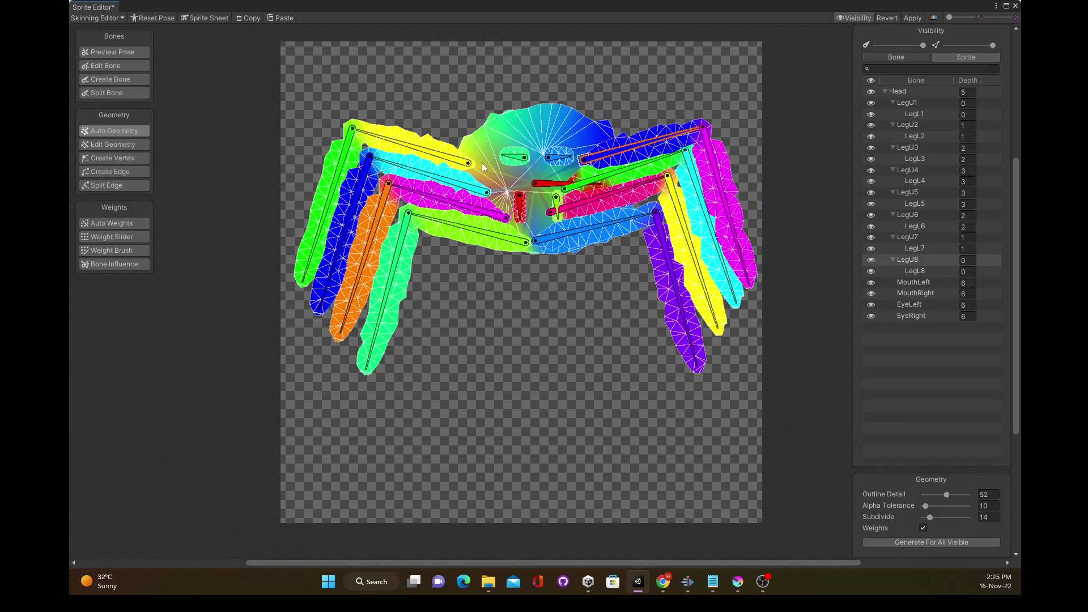
pyautogui.moveTo(684, 134); pyautogui.dragTo(655, 92)
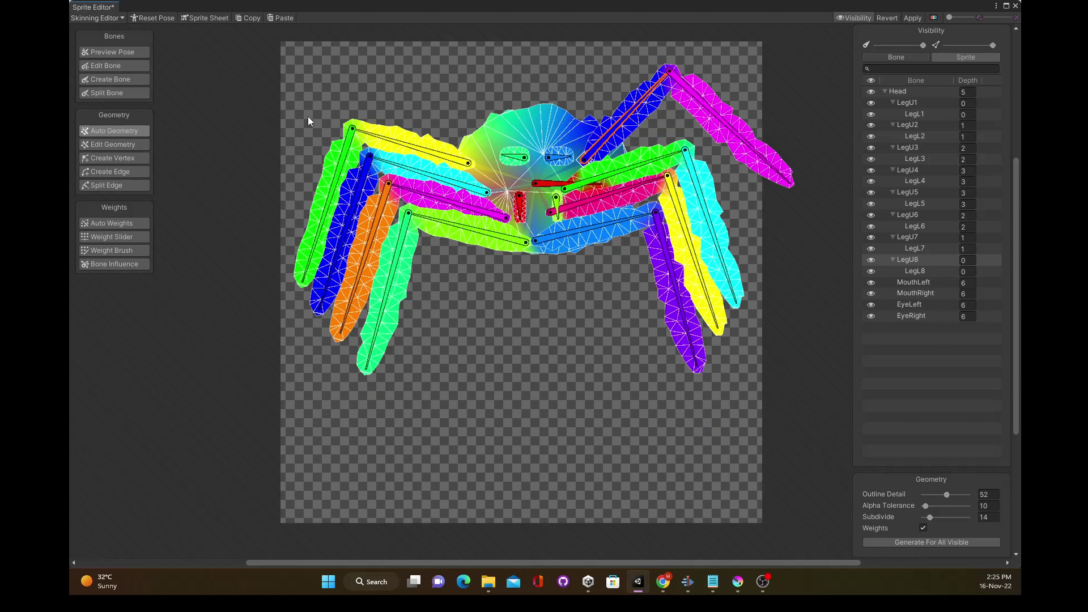
pyautogui.click(123, 52)
pyautogui.moveTo(640, 104); pyautogui.dragTo(607, 120)
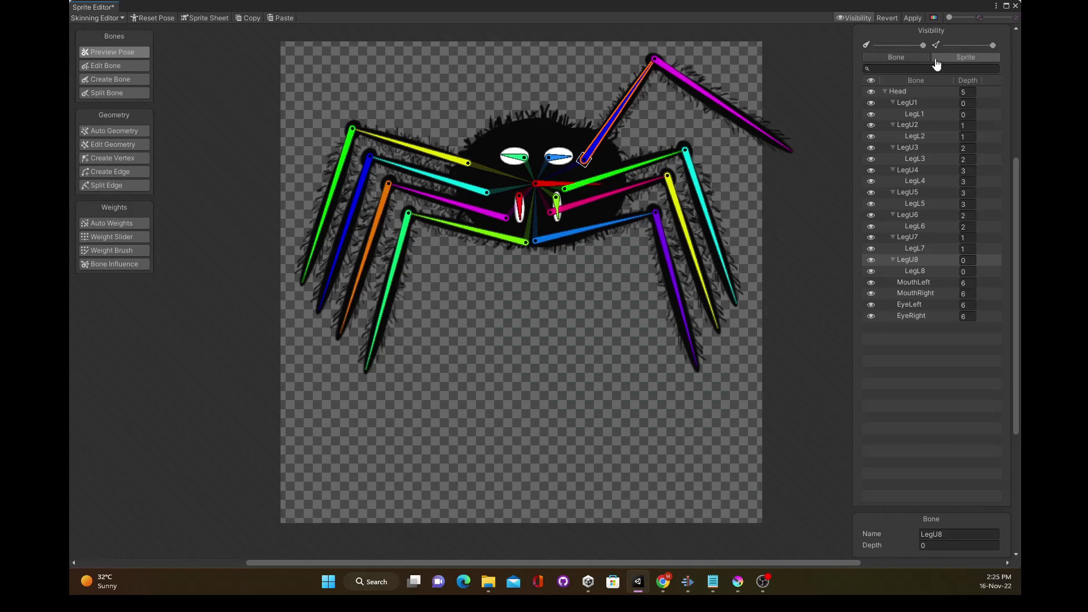
# Step: Open the bone influences of the Head sprite and go through its listed leg and eye bones
pyautogui.click(963, 61)
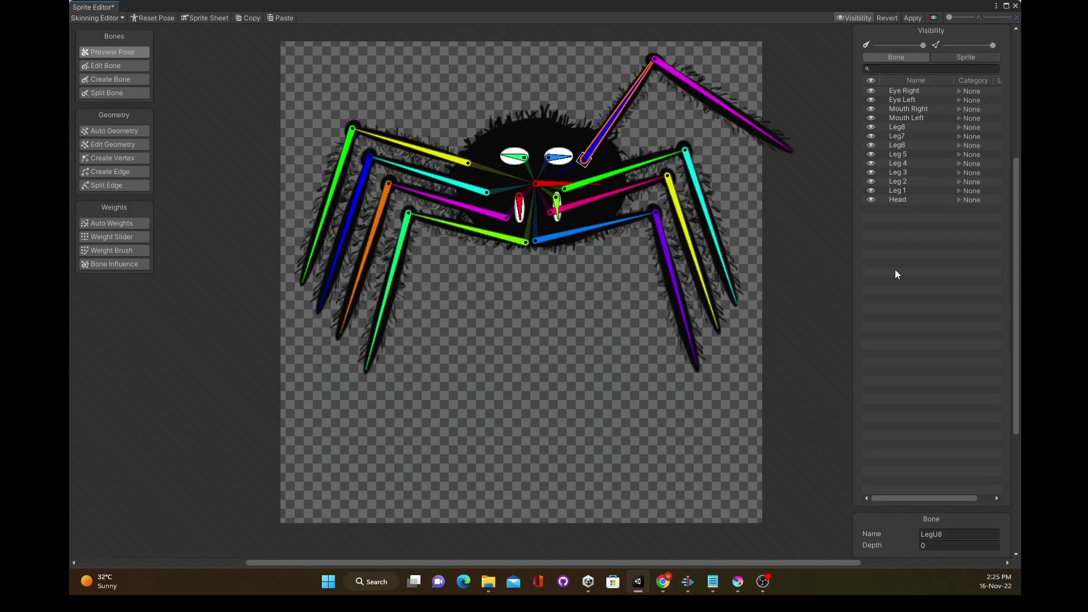
pyautogui.click(900, 201)
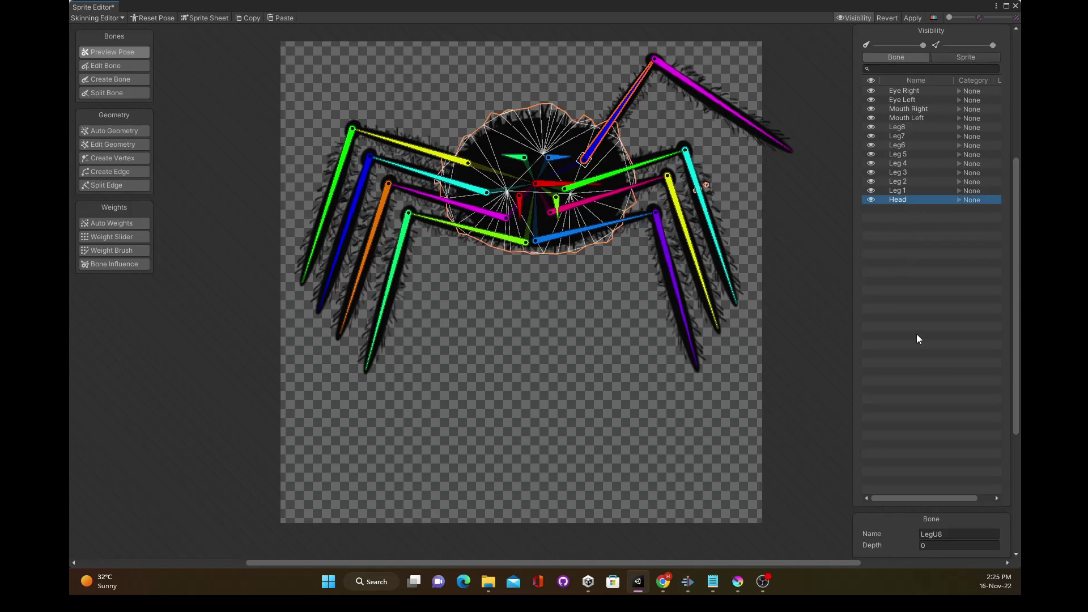
pyautogui.click(116, 267)
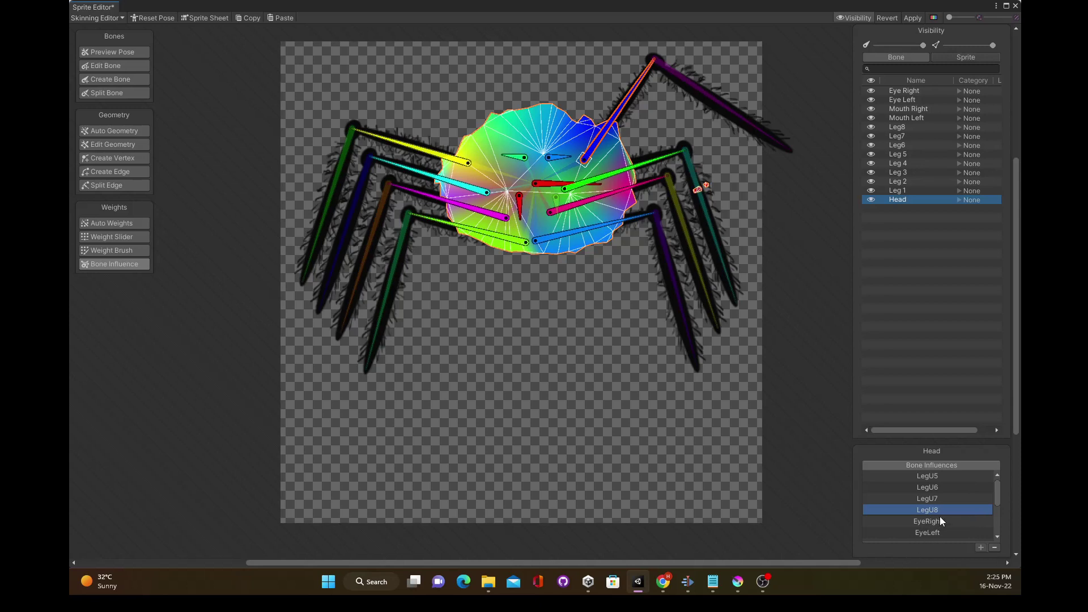
pyautogui.click(937, 479)
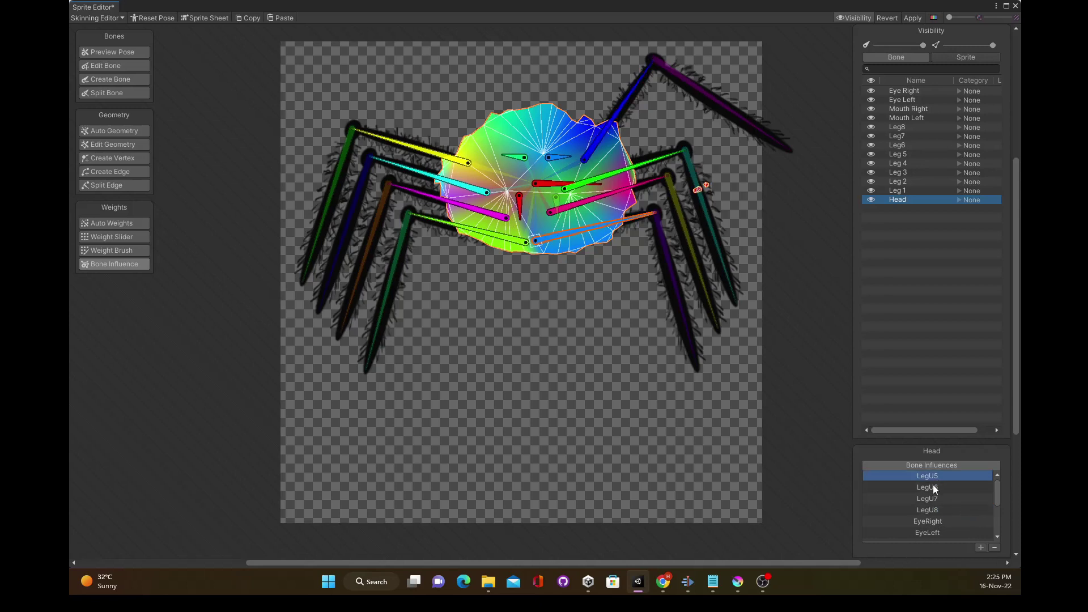
pyautogui.click(933, 488)
pyautogui.click(933, 499)
pyautogui.click(931, 511)
pyautogui.click(932, 522)
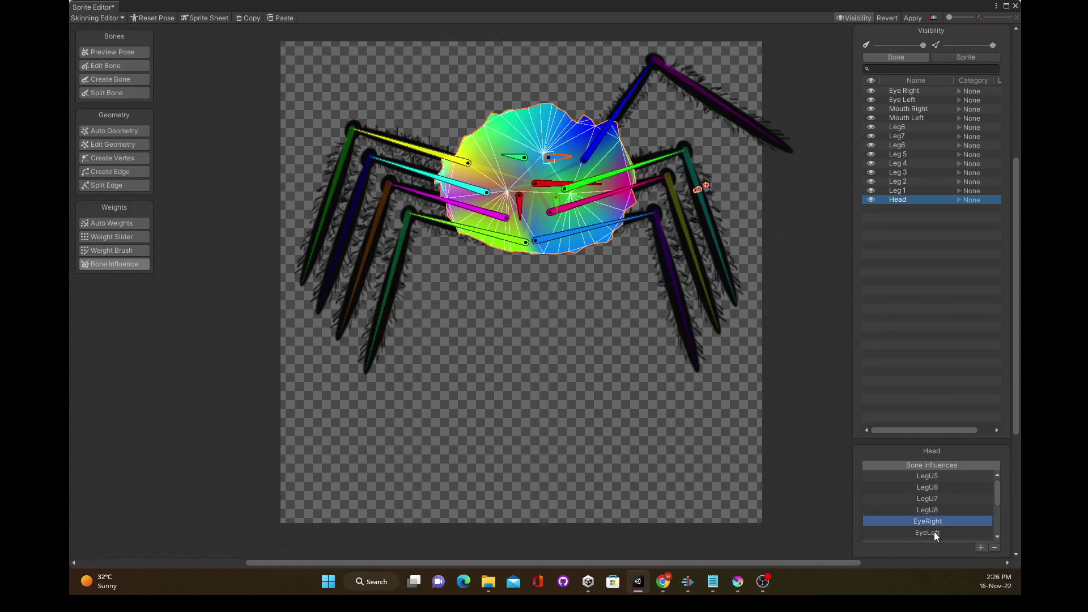
pyautogui.click(934, 533)
pyautogui.scroll(-3, 947, 528)
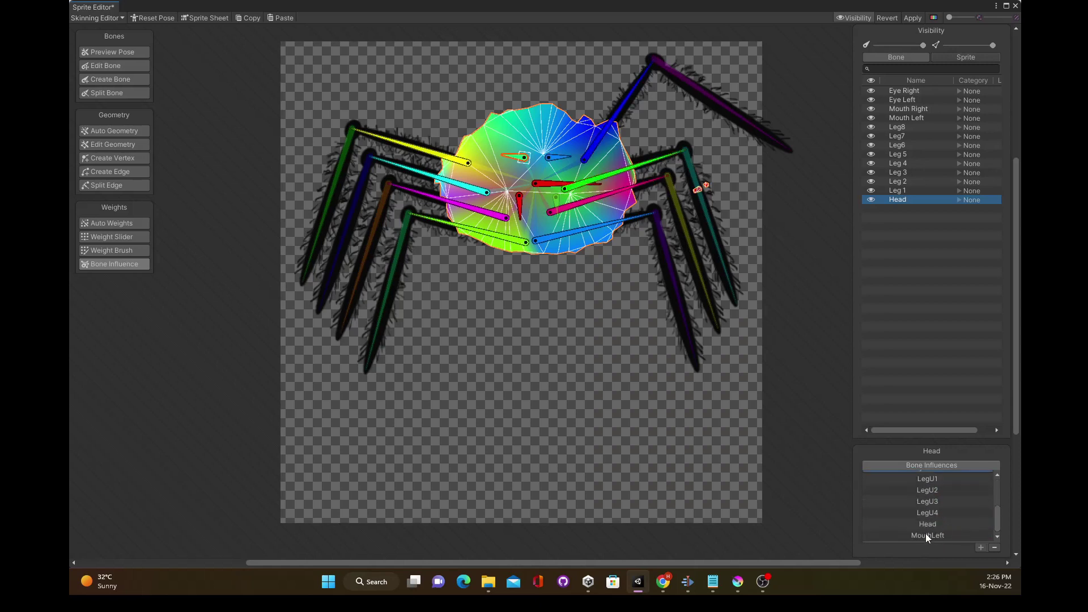
# Step: Remove every bone except Head from the Head sprite's bone influences
pyautogui.click(927, 536)
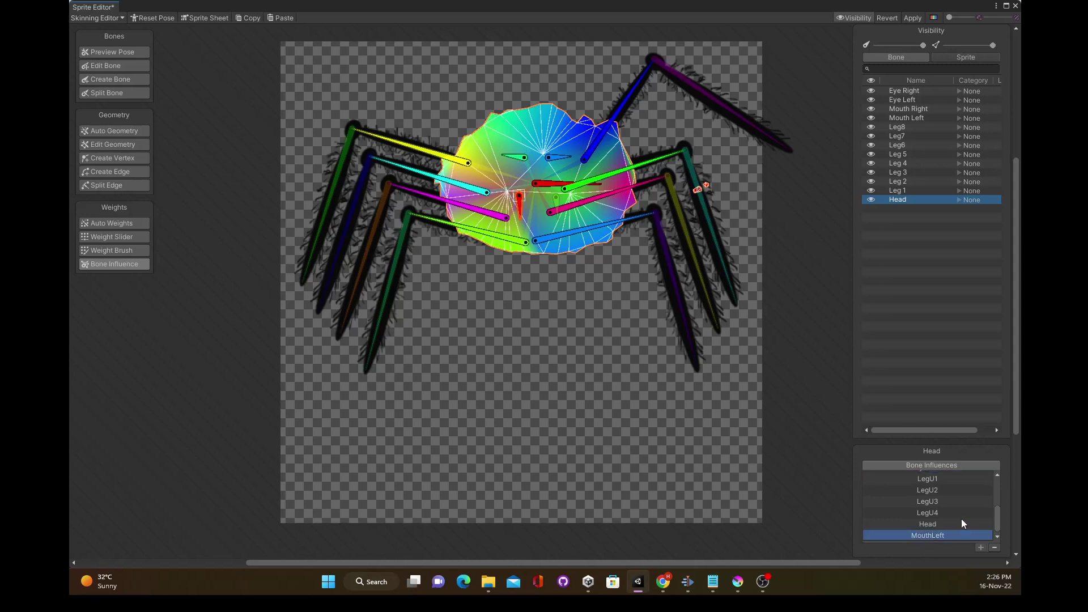
pyautogui.click(997, 549)
pyautogui.click(934, 525)
pyautogui.scroll(3, 934, 523)
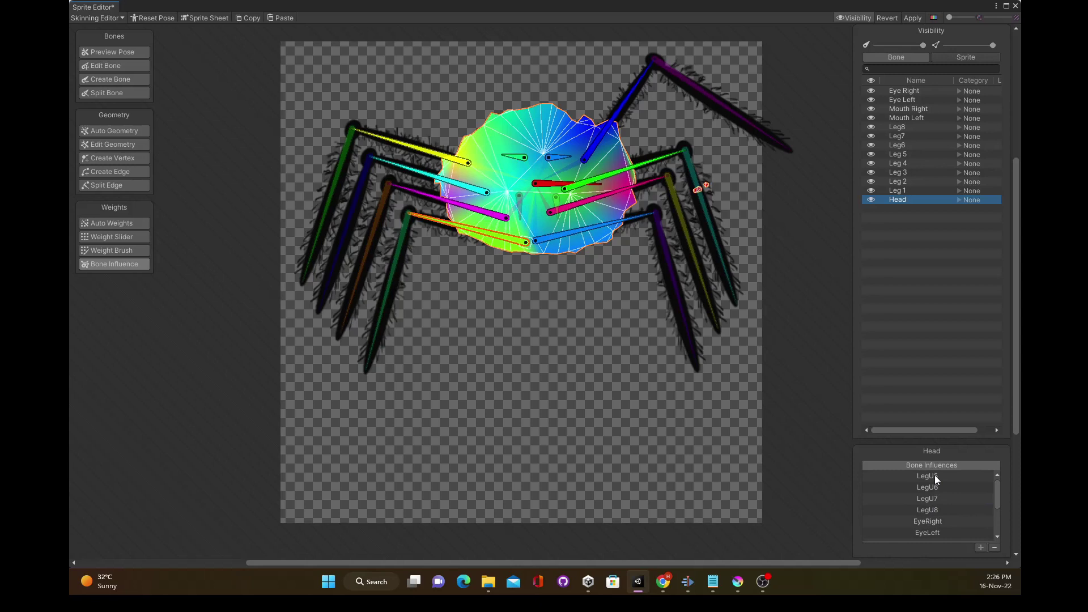
pyautogui.hotkey('ctrl', 'a')
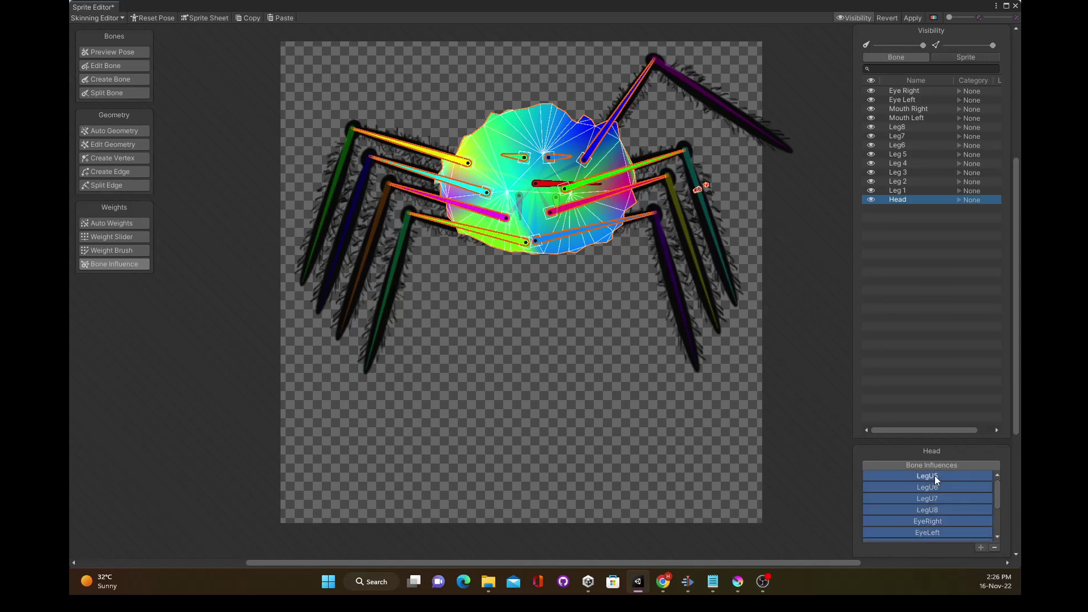
pyautogui.click(996, 547)
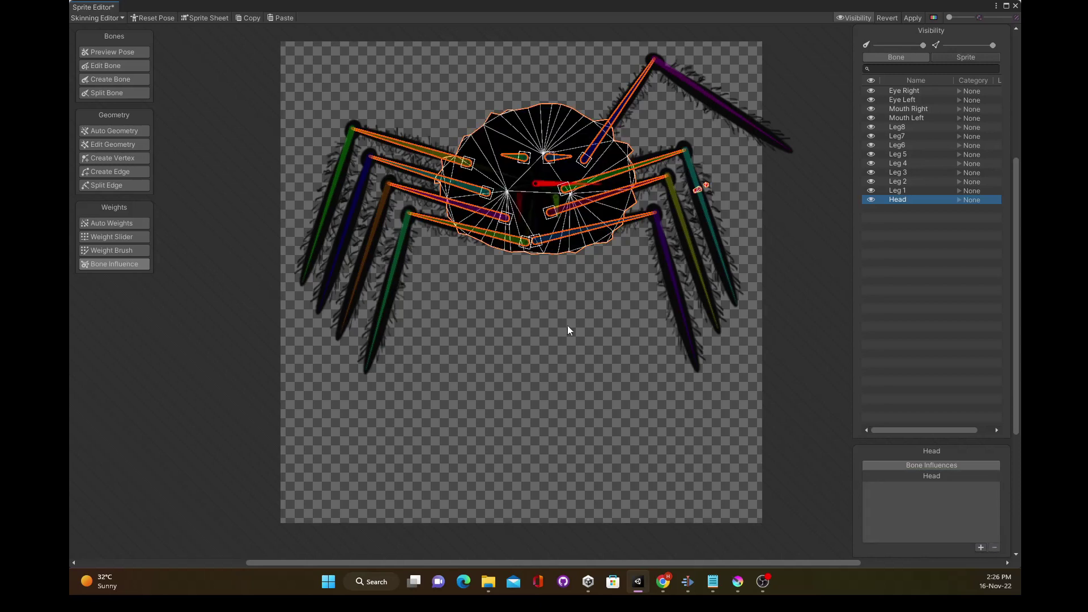
# Step: Test the Head sprite's weighting by rotating the Head bone, and undo the rotation
pyautogui.click(928, 477)
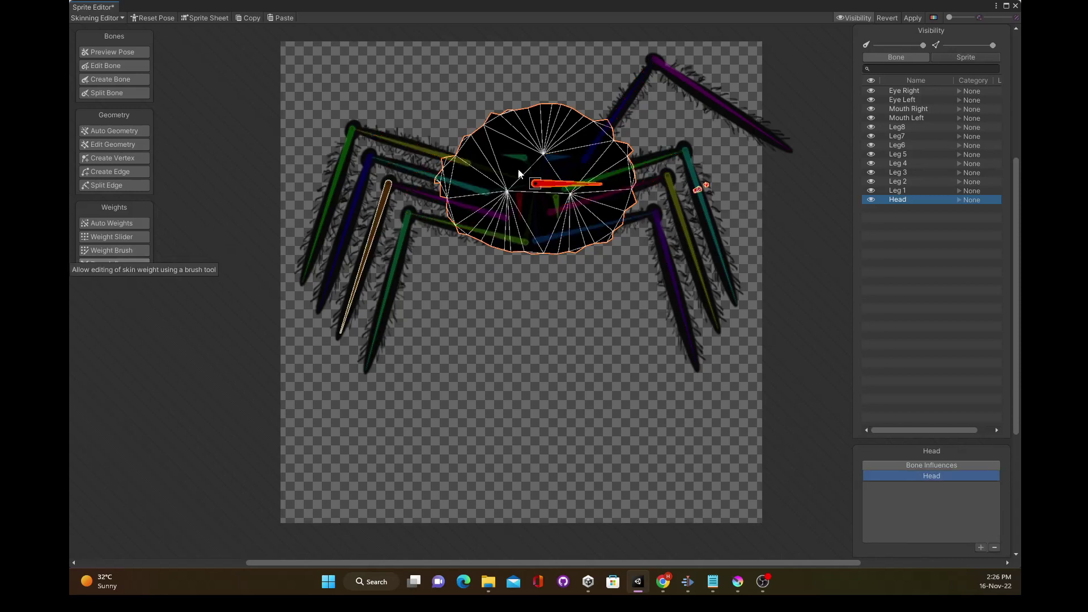
pyautogui.moveTo(584, 189)
pyautogui.mouseDown()
pyautogui.moveTo(571, 164)
pyautogui.moveTo(580, 194)
pyautogui.mouseUp()
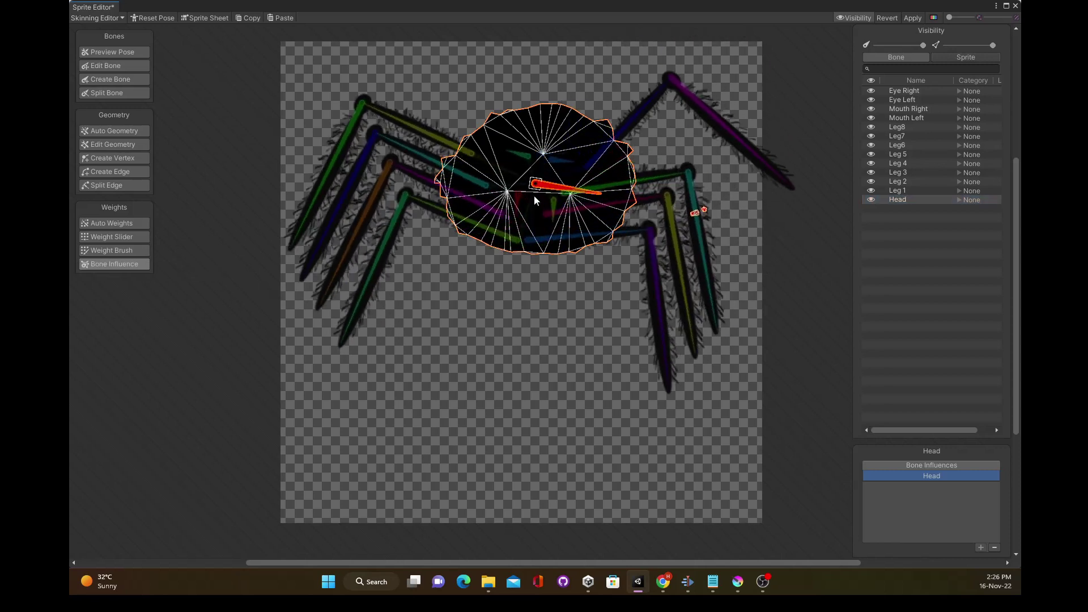
pyautogui.hotkey('ctrl', 'z')
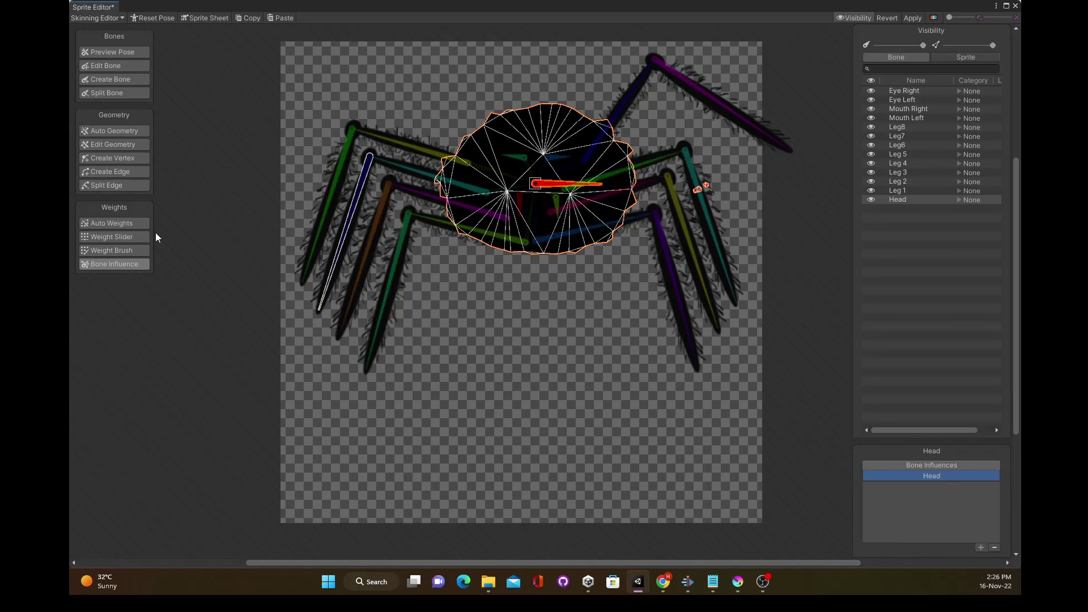
# Step: Paint the Head bone's weight over the entire Head sprite with the Weight Brush
pyautogui.click(105, 253)
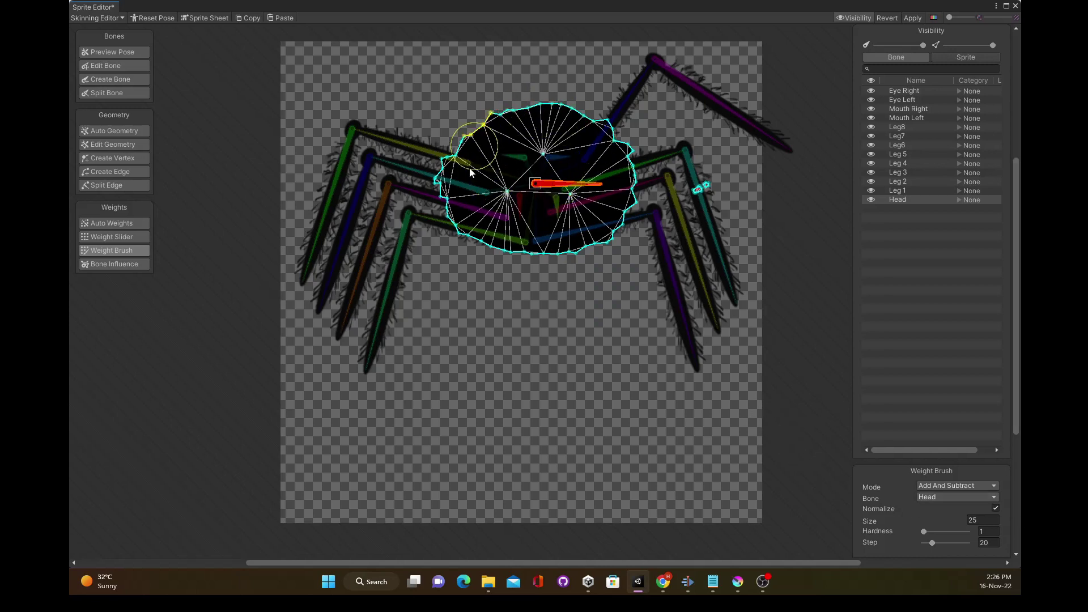
pyautogui.moveTo(633, 181)
pyautogui.mouseDown()
pyautogui.moveTo(460, 164)
pyautogui.moveTo(520, 143)
pyautogui.moveTo(639, 197)
pyautogui.moveTo(509, 173)
pyautogui.mouseUp()
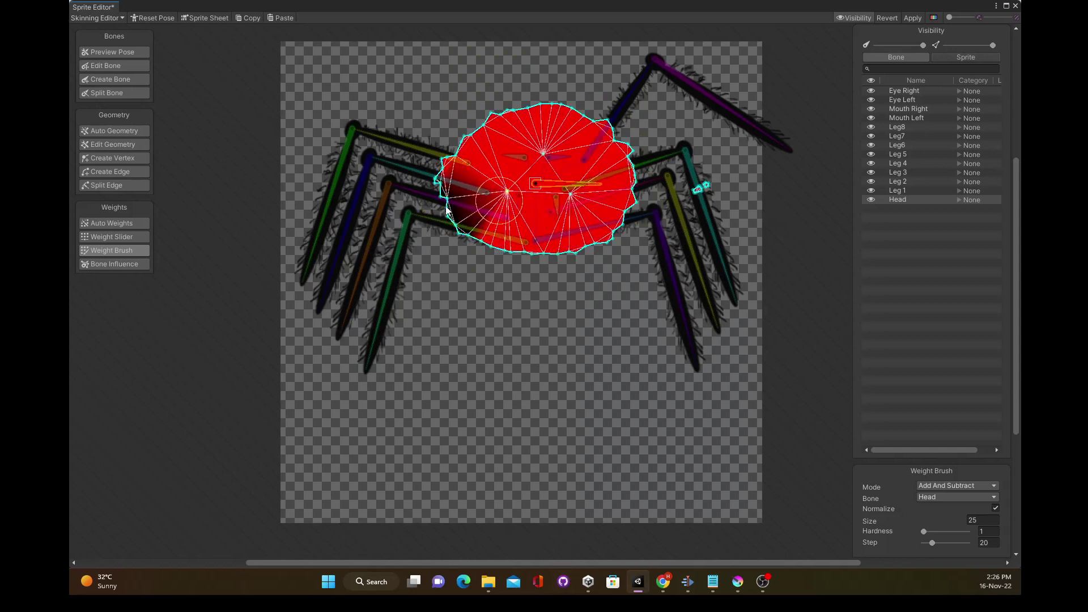
pyautogui.moveTo(483, 238)
pyautogui.mouseDown()
pyautogui.moveTo(488, 216)
pyautogui.moveTo(482, 272)
pyautogui.mouseUp()
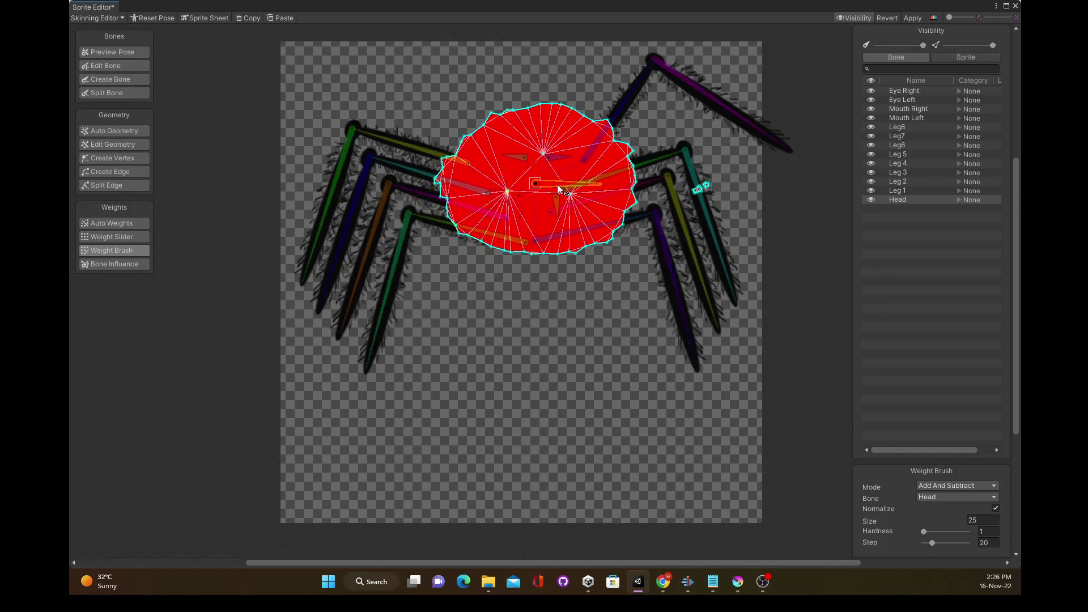
# Step: Rotate the Head bone slightly to check the painted weights, and reset the pose
pyautogui.moveTo(561, 184)
pyautogui.mouseDown()
pyautogui.moveTo(559, 171)
pyautogui.moveTo(561, 190)
pyautogui.mouseUp()
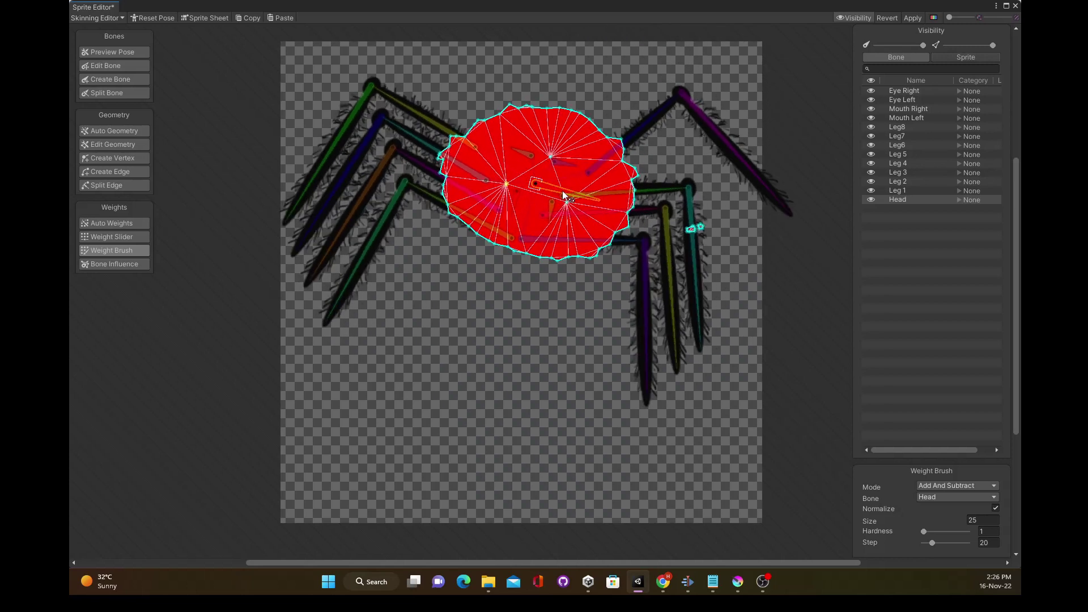
pyautogui.click(149, 19)
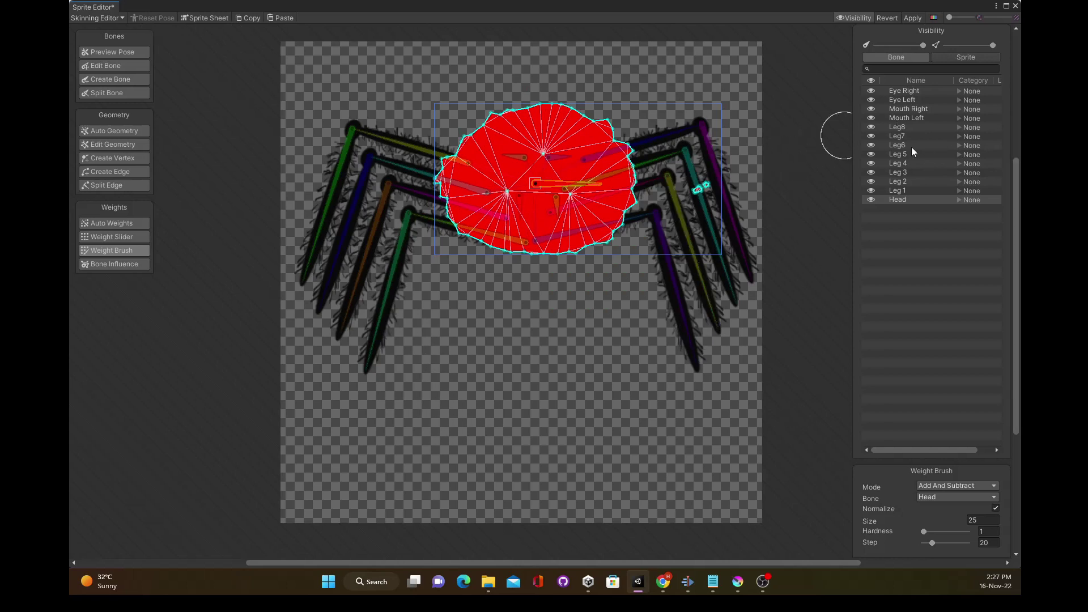
# Step: Open the bone influences of the Leg 1 sprite
pyautogui.click(898, 191)
pyautogui.hotkey('shift', 'v')
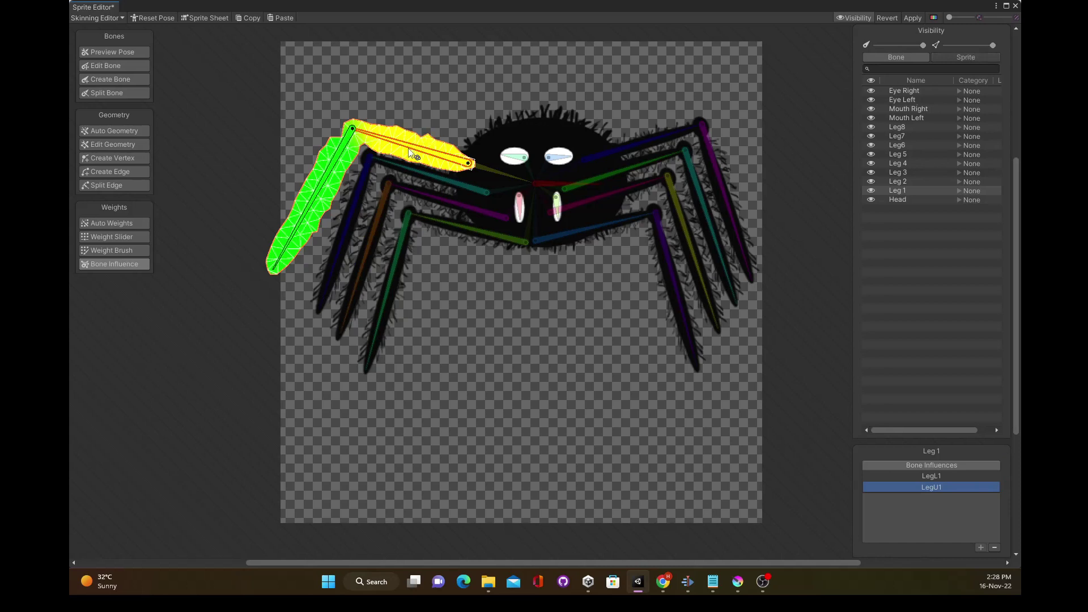
# Step: Test the Leg 1 sprite's weighting by rotating the LegL1 and LegU1 bones
pyautogui.moveTo(295, 243); pyautogui.dragTo(274, 207)
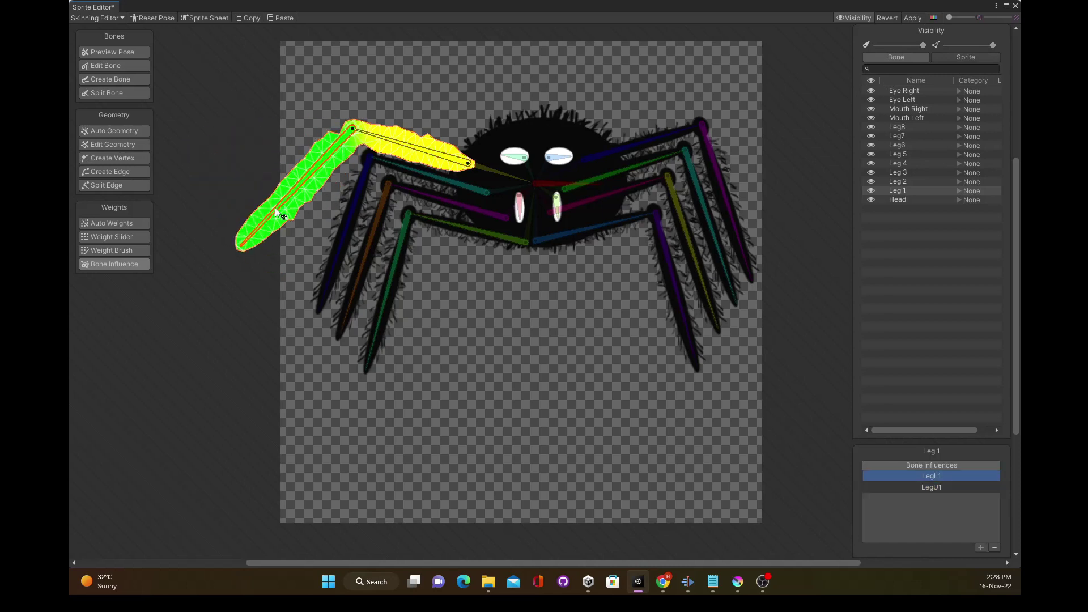
pyautogui.moveTo(400, 141)
pyautogui.mouseDown()
pyautogui.moveTo(414, 117)
pyautogui.moveTo(408, 146)
pyautogui.mouseUp()
pyautogui.moveTo(287, 198); pyautogui.dragTo(306, 221)
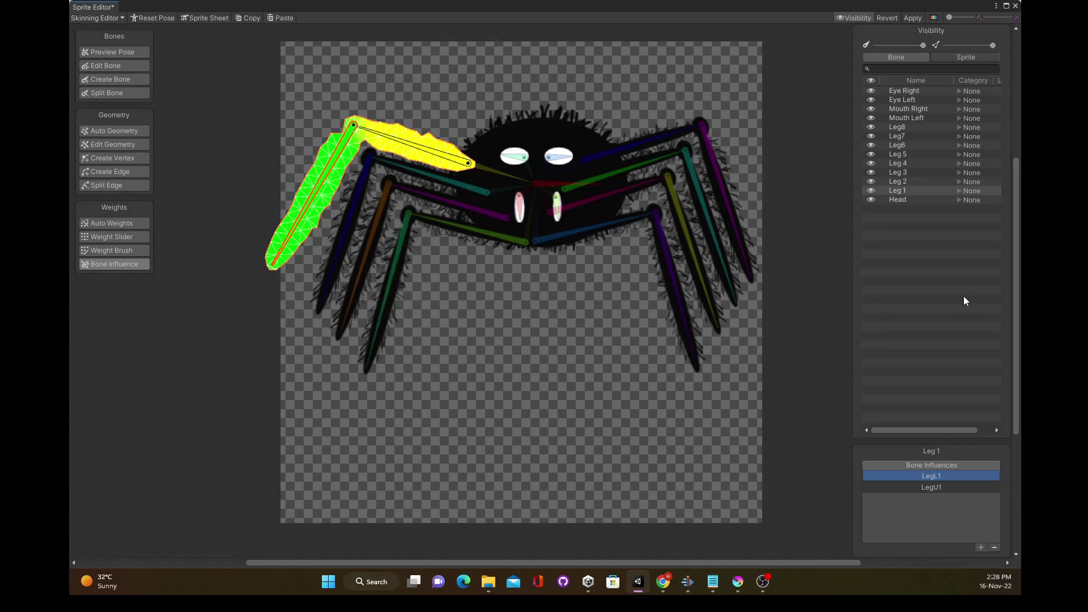
# Step: Review the bone influences of the Leg 2, Leg 3 and Leg 4 sprites
pyautogui.click(474, 190)
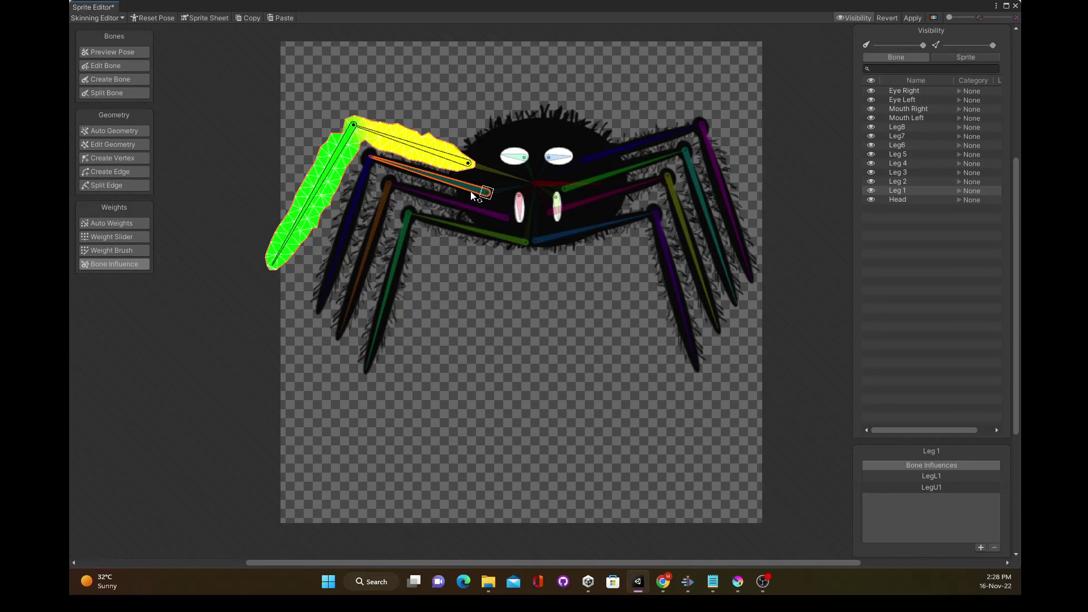
pyautogui.click(901, 182)
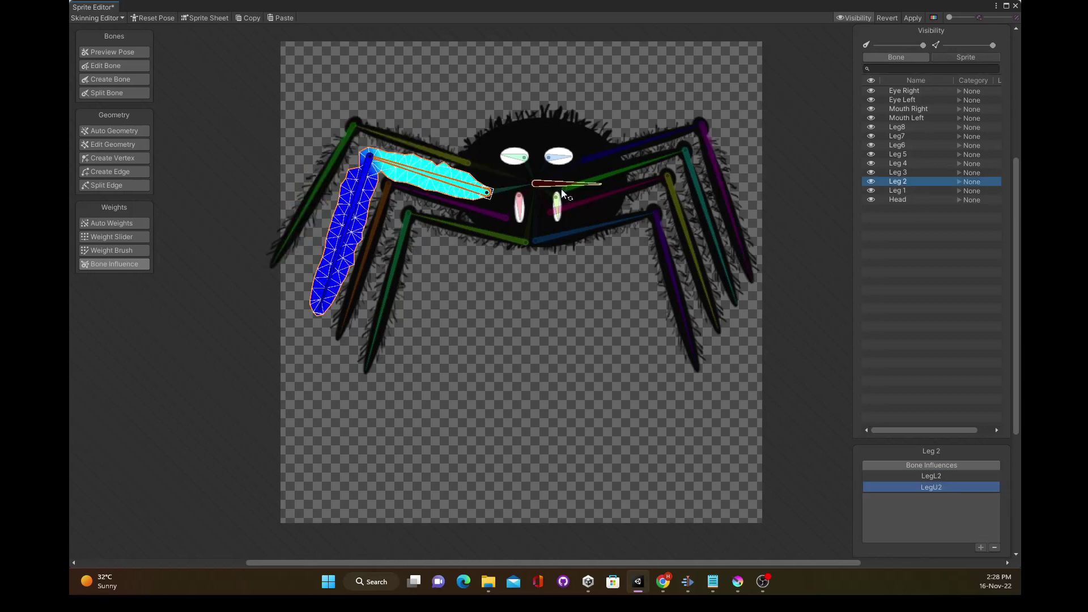
pyautogui.click(893, 171)
pyautogui.click(899, 164)
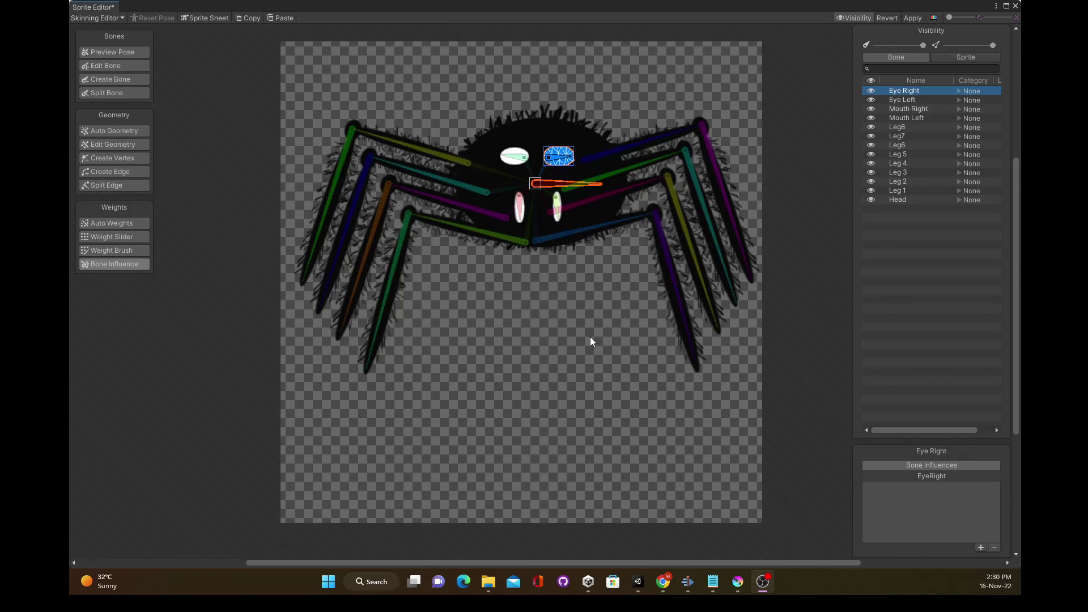
# Step: Preview the rig by rotating the LegU1 and LegL1 bones, and lower the bone opacity to see the sprite
pyautogui.click(133, 53)
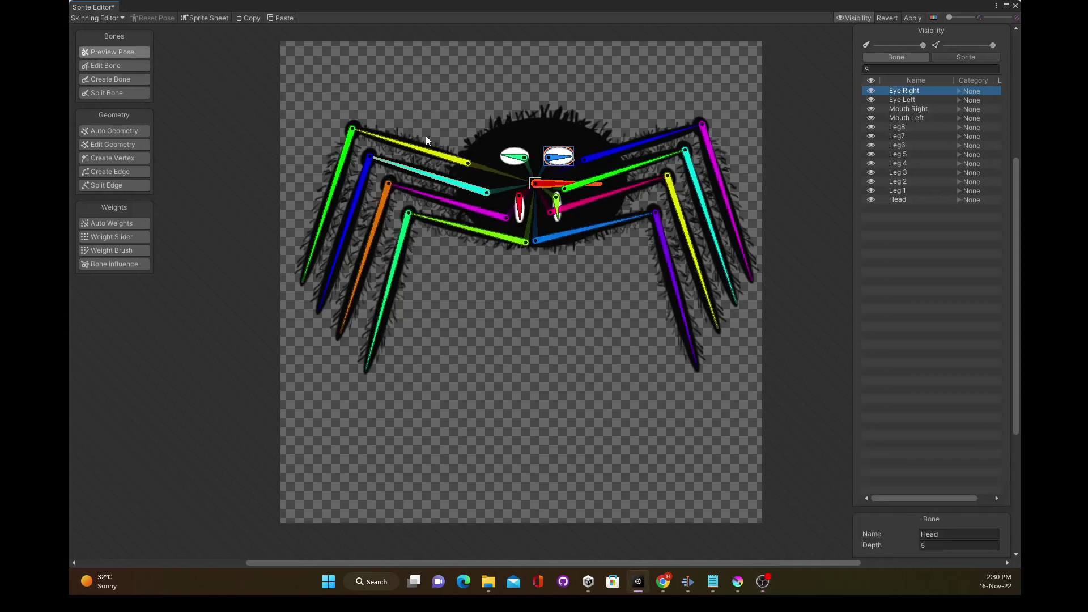
pyautogui.moveTo(420, 149); pyautogui.dragTo(418, 148)
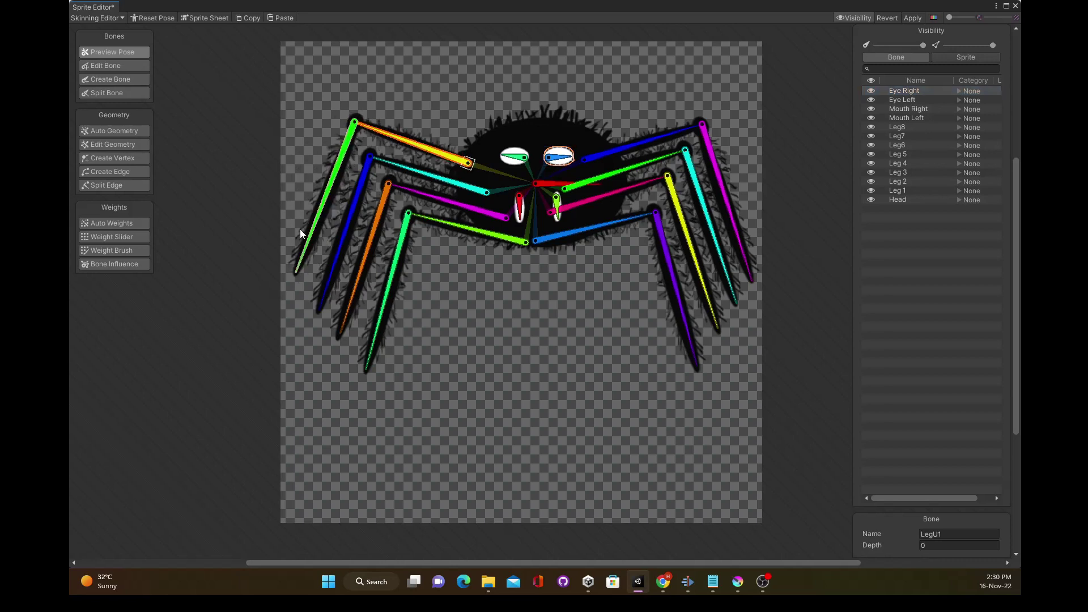
pyautogui.moveTo(305, 246); pyautogui.dragTo(284, 254)
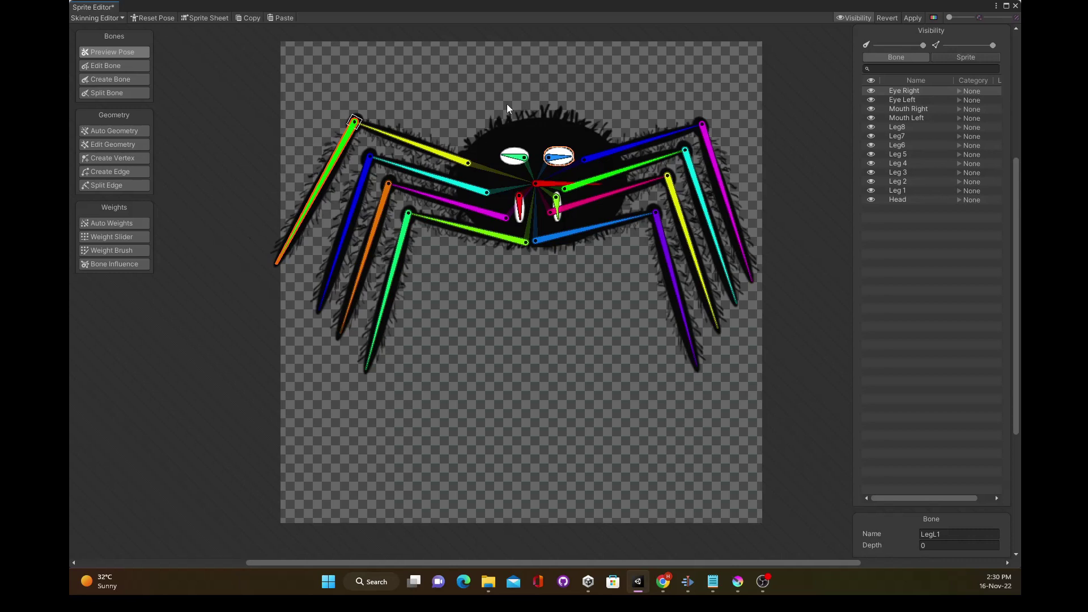
pyautogui.moveTo(922, 47); pyautogui.dragTo(887, 46)
pyautogui.moveTo(291, 237); pyautogui.dragTo(311, 195)
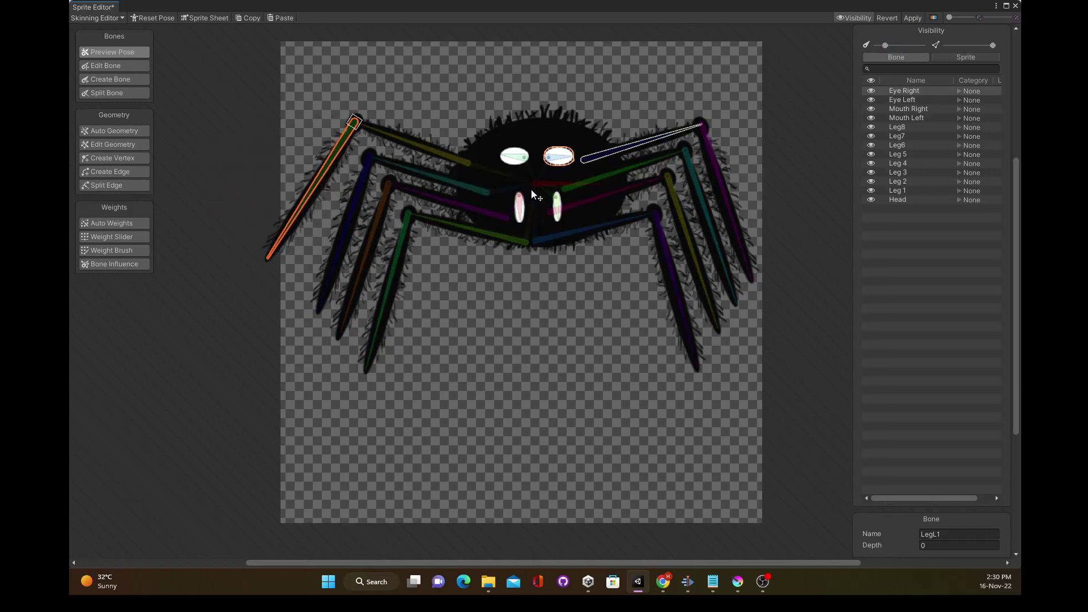
# Step: Test the eye and mouth sprites by rotating the EyeRight, EyeLeft, MouthLeft and MouthRight bones
pyautogui.click(566, 161)
pyautogui.moveTo(566, 161); pyautogui.dragTo(507, 160)
pyautogui.click(519, 211)
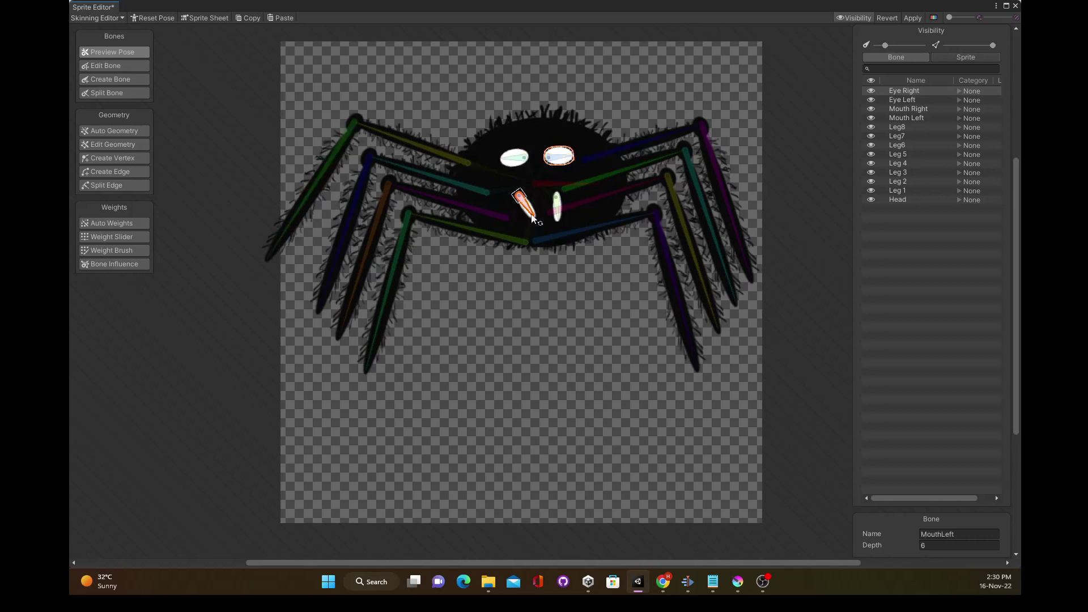
pyautogui.click(557, 216)
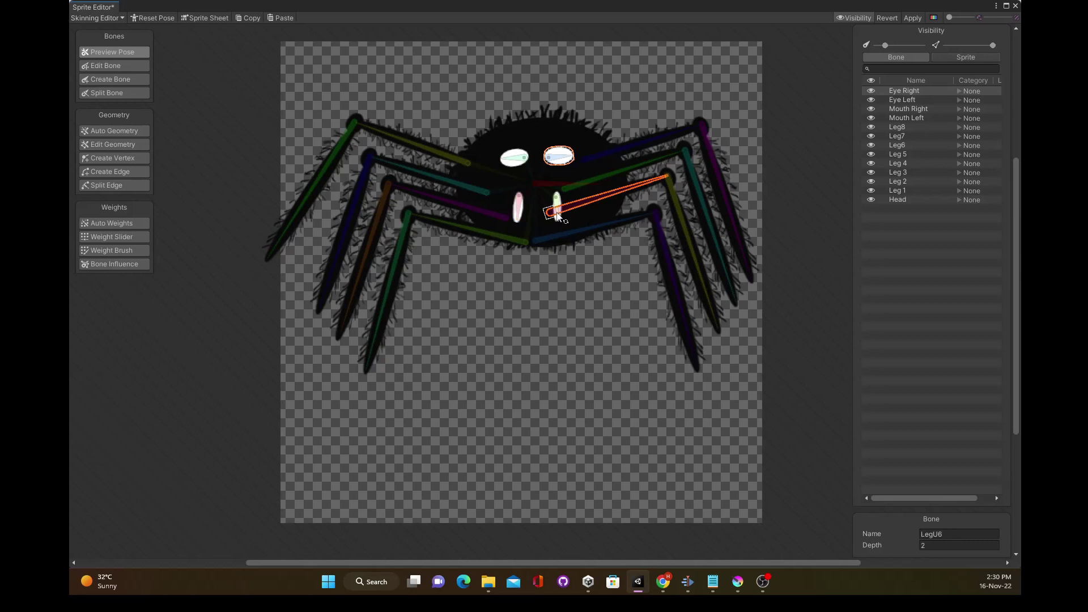
pyautogui.scroll(3, 557, 215)
pyautogui.moveTo(561, 221)
pyautogui.mouseDown()
pyautogui.moveTo(537, 222)
pyautogui.moveTo(580, 220)
pyautogui.moveTo(515, 213)
pyautogui.moveTo(554, 225)
pyautogui.mouseUp()
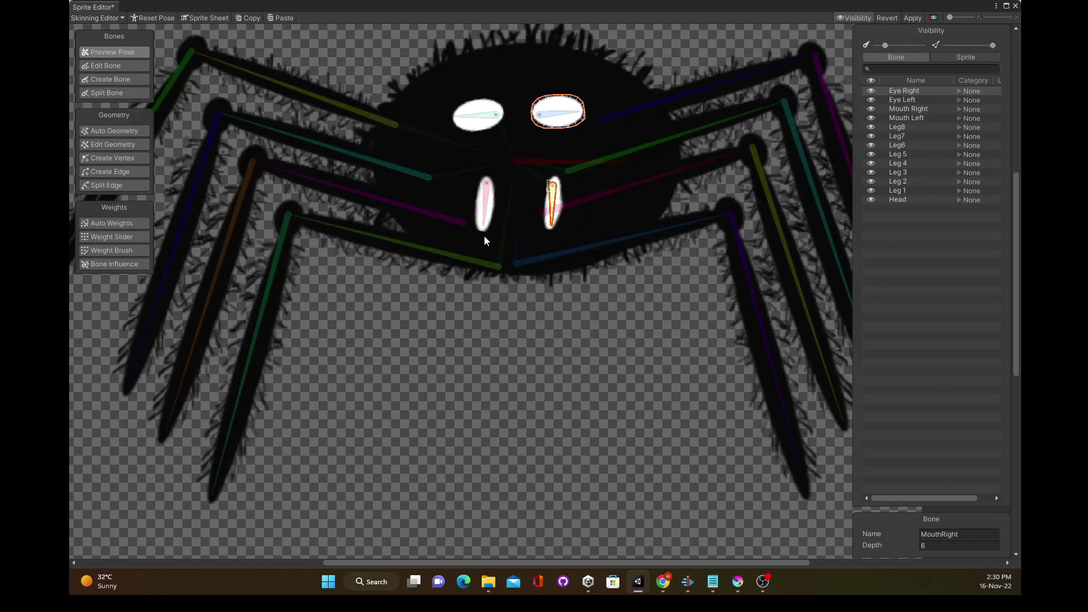
# Step: Remove LegU6 from the Mouth Right sprite's bone influences, leaving only MouthRight
pyautogui.click(108, 264)
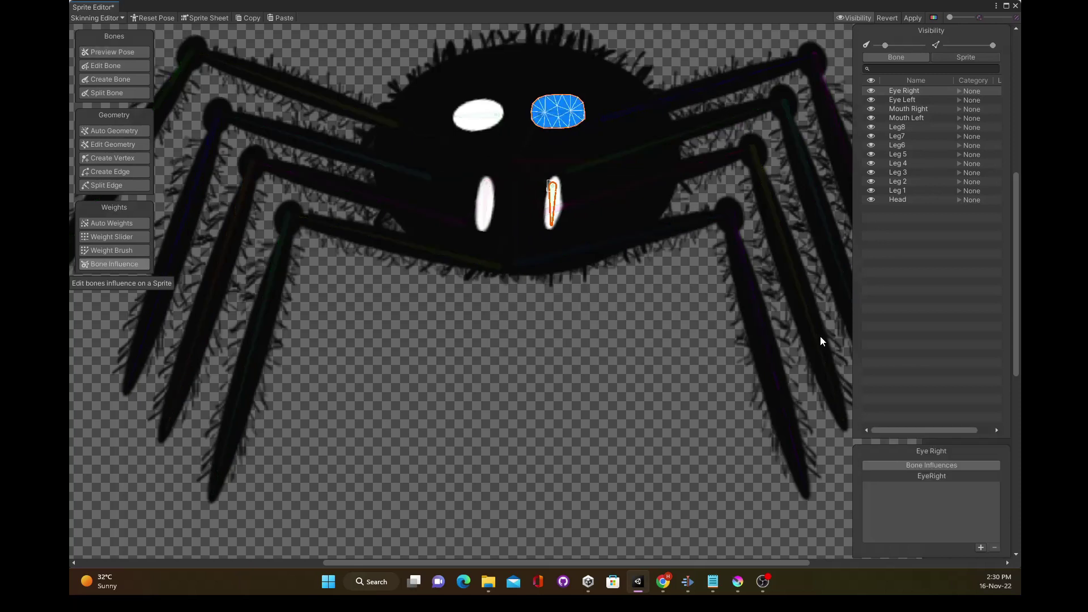
pyautogui.click(937, 477)
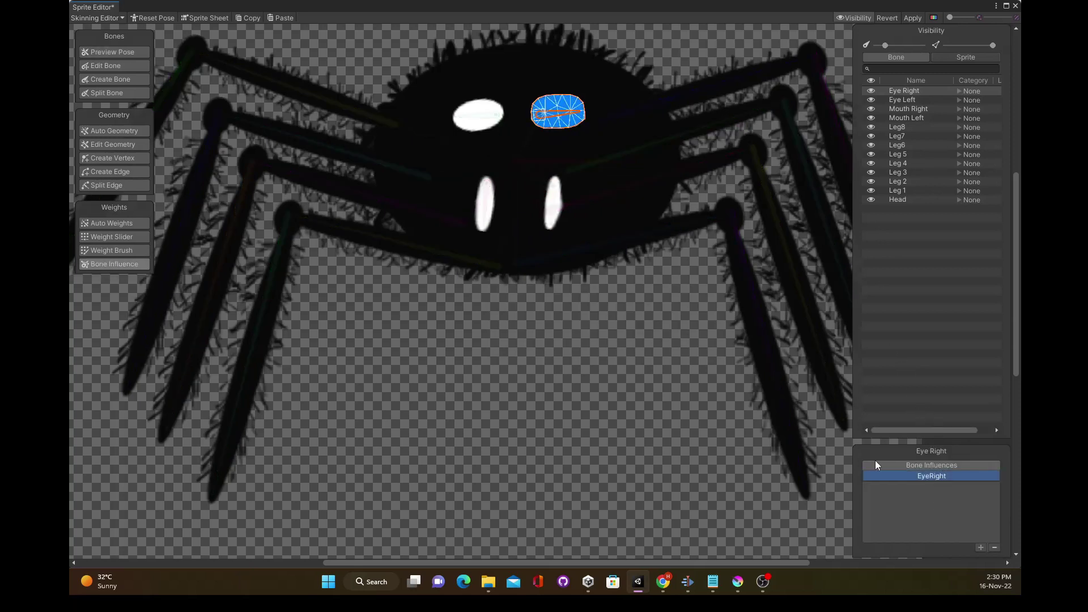
pyautogui.click(553, 225)
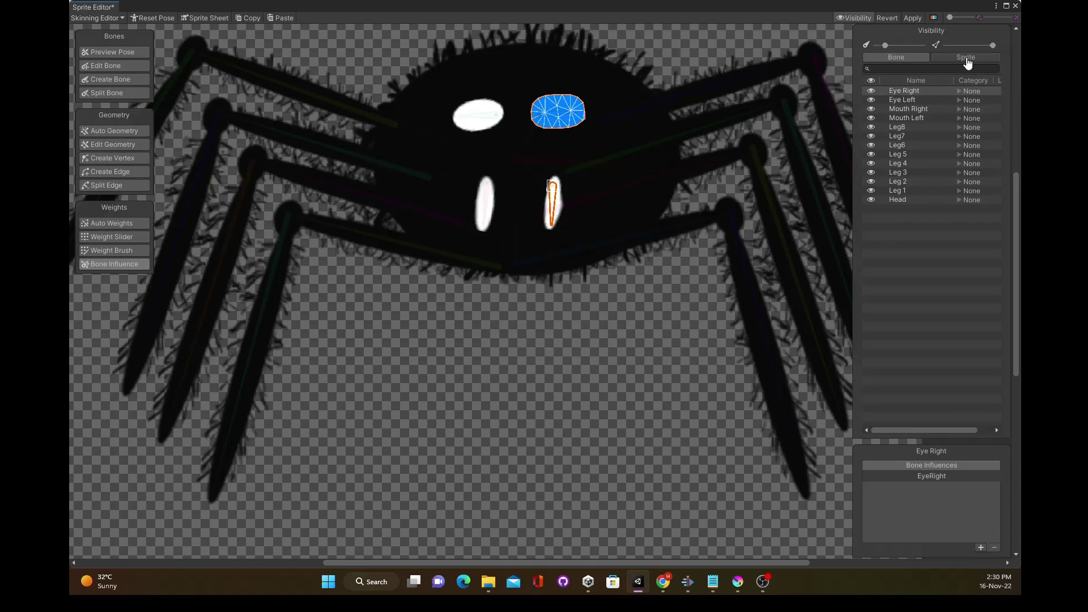
pyautogui.click(923, 109)
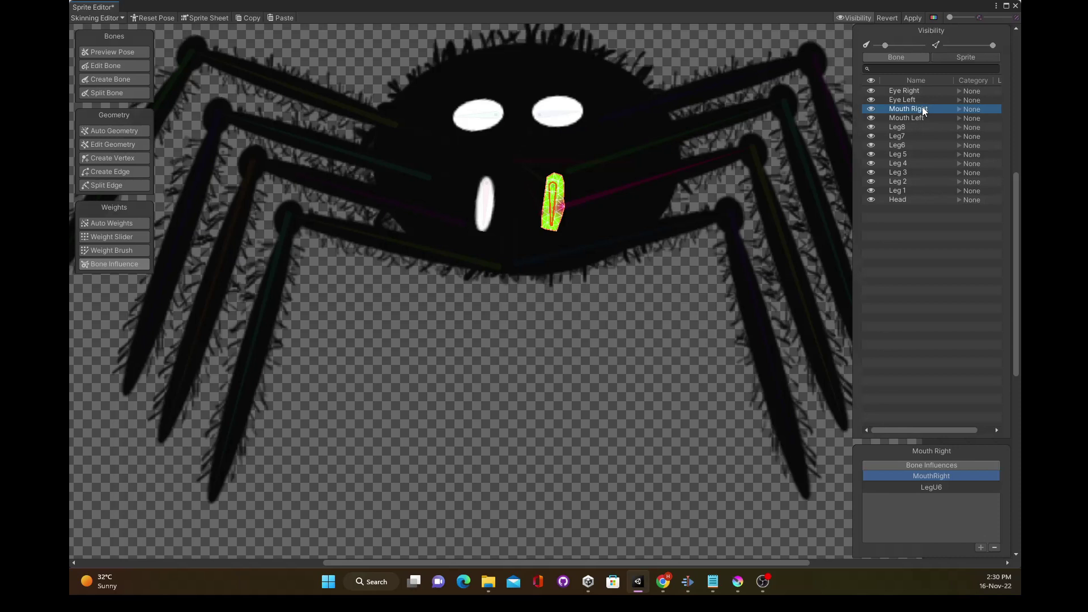
pyautogui.click(930, 488)
pyautogui.click(996, 548)
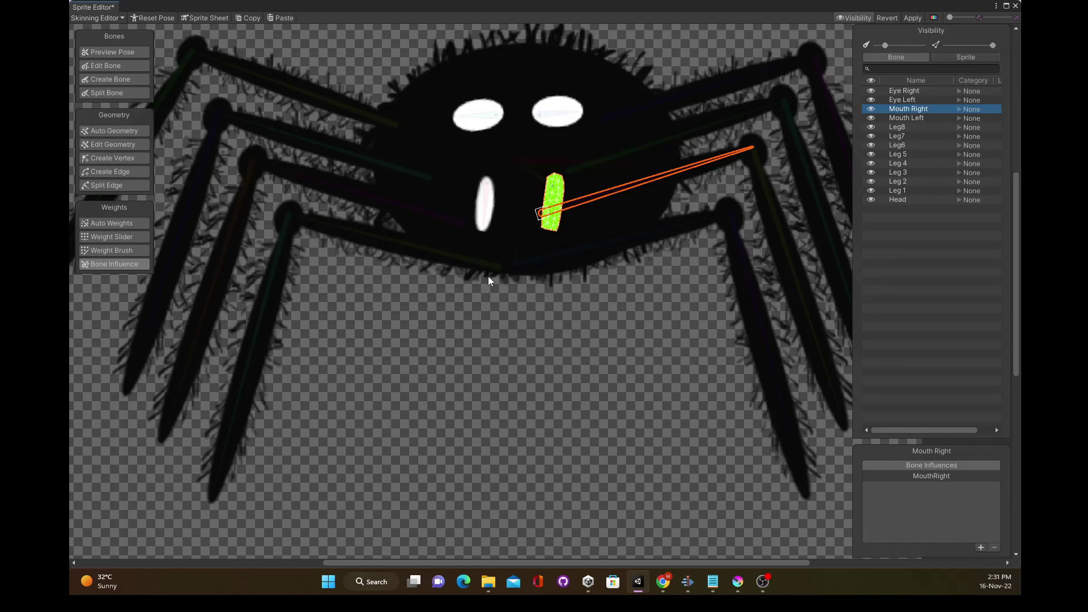
# Step: Reset the previewed pose, apply the rig changes and close the Sprite Editor
pyautogui.scroll(-2, 488, 277)
pyautogui.scroll(-2, 488, 275)
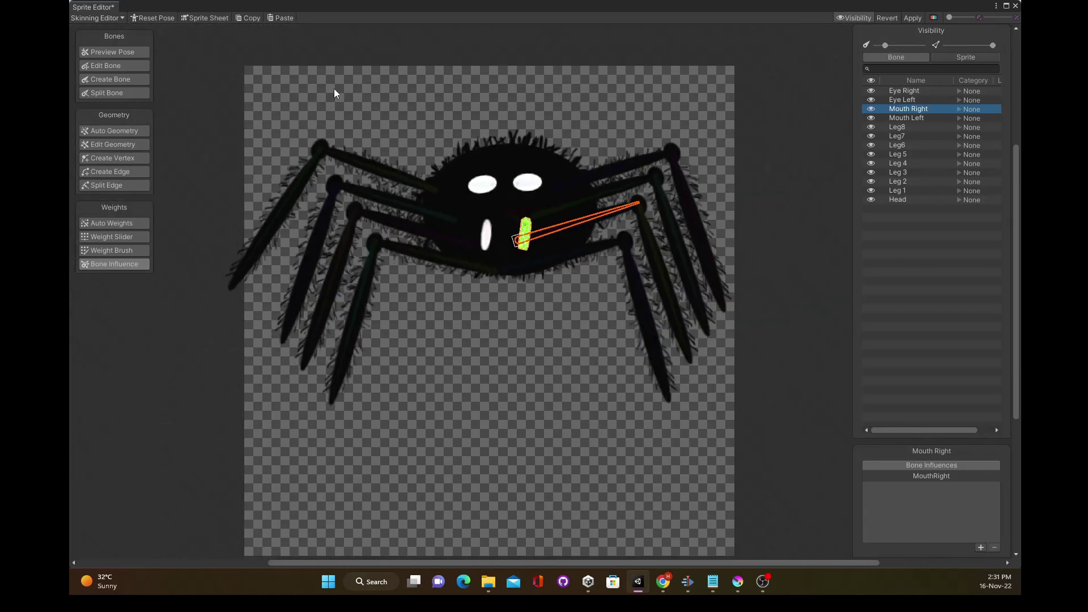
pyautogui.click(122, 52)
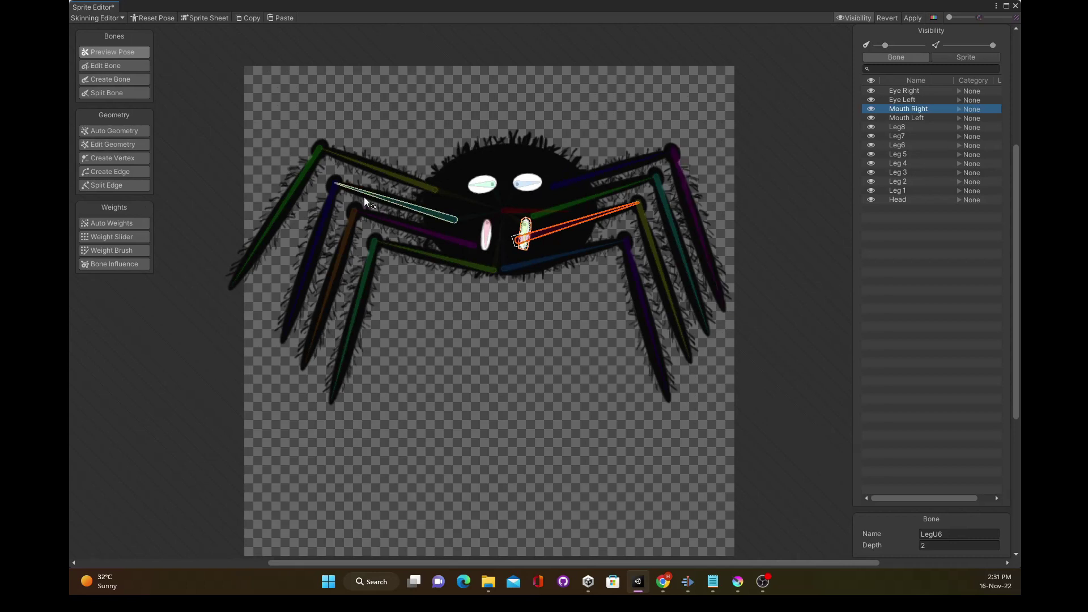
pyautogui.click(157, 19)
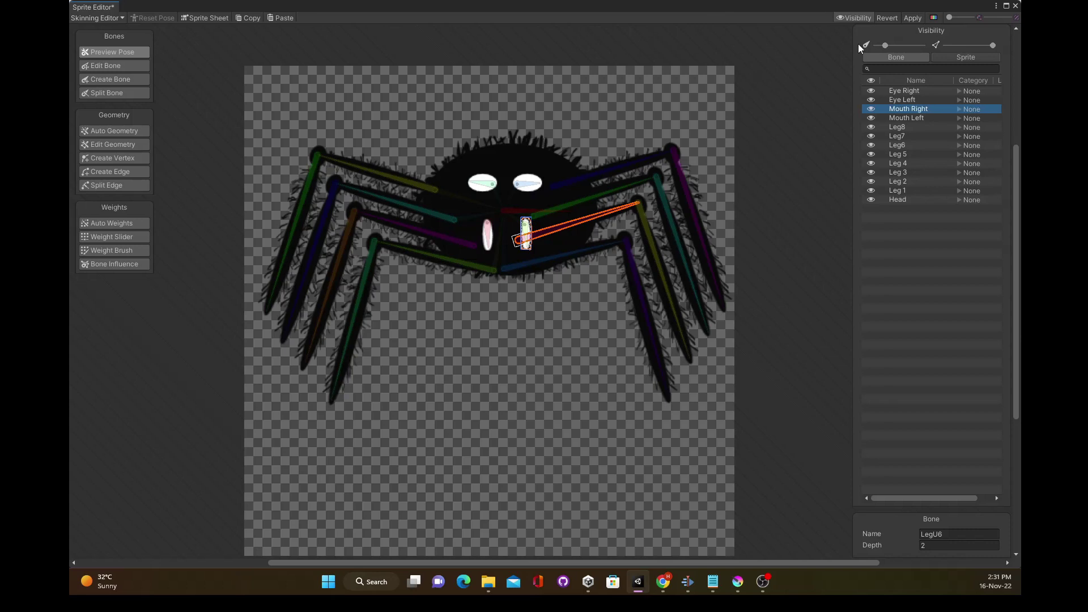
pyautogui.click(914, 17)
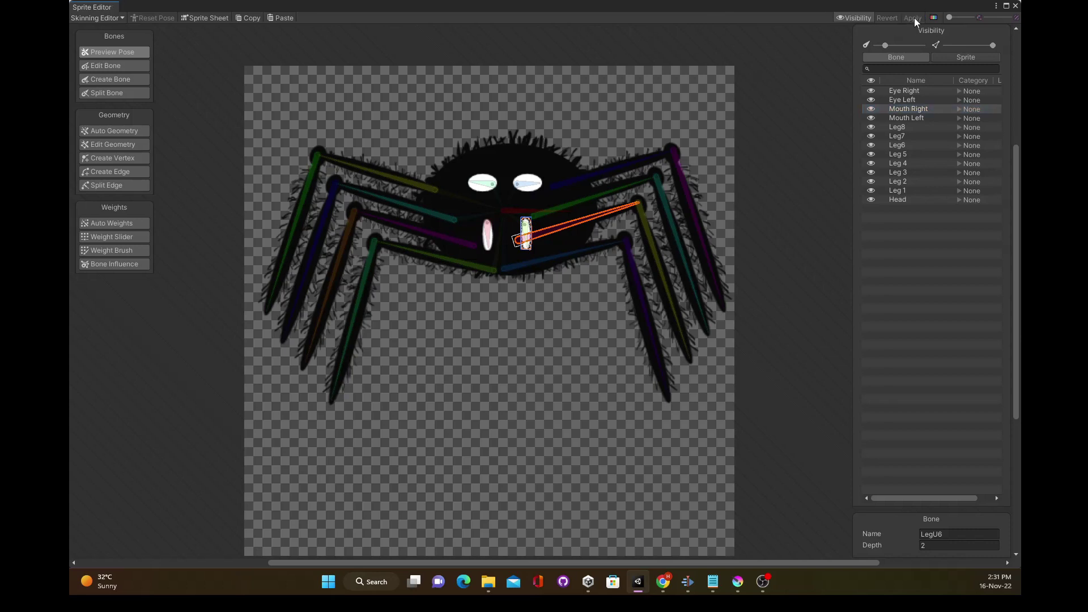
pyautogui.click(1016, 7)
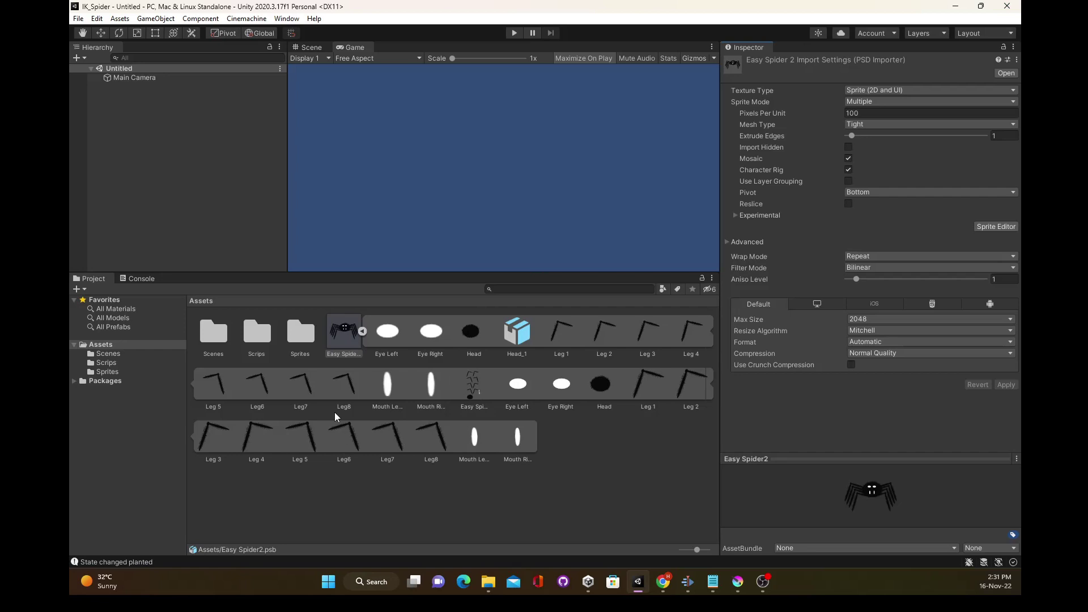
# Step: Add the Easy Spider2 asset to the scene hierarchy
pyautogui.moveTo(331, 300); pyautogui.dragTo(147, 148)
pyautogui.scroll(1, 489, 122)
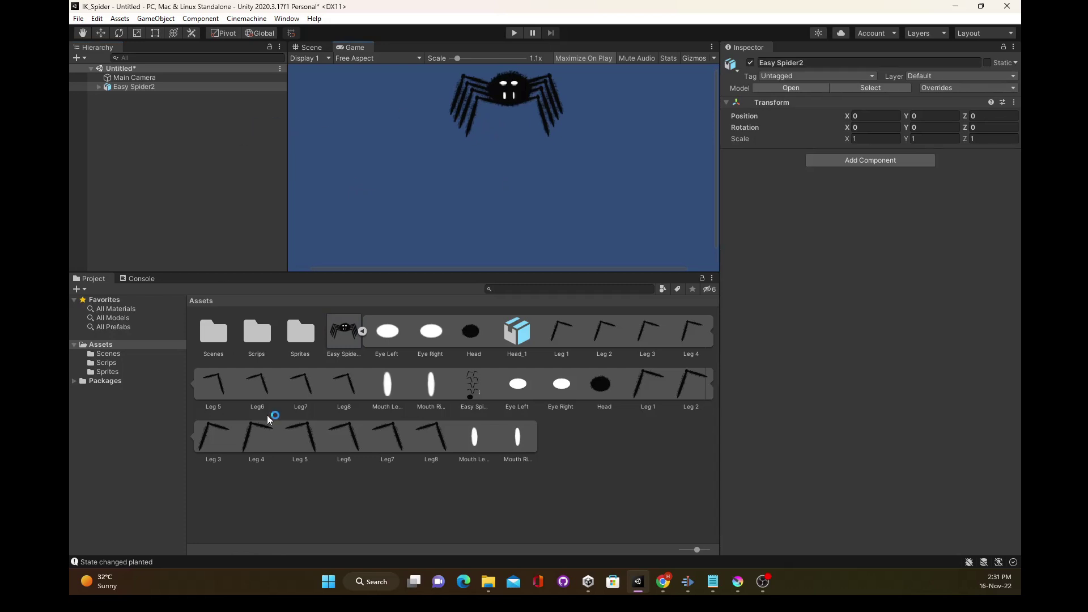
pyautogui.click(342, 343)
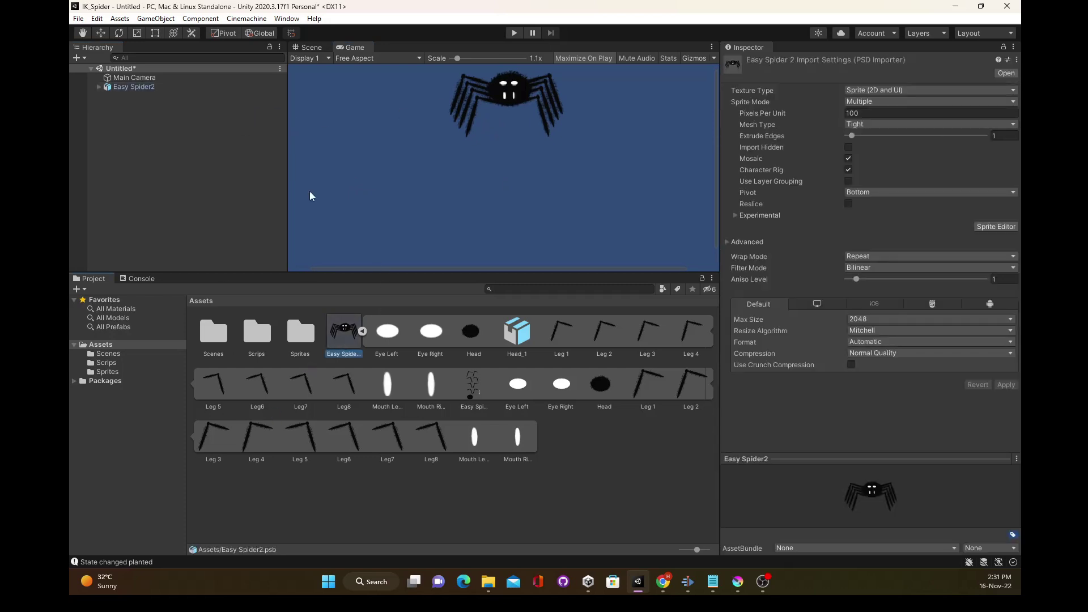
# Step: Examine Easy Spider2's child objects, the Sprite Skin settings of Eye Left and Leg 5, and the bones under Head_1
pyautogui.click(142, 87)
pyautogui.click(99, 87)
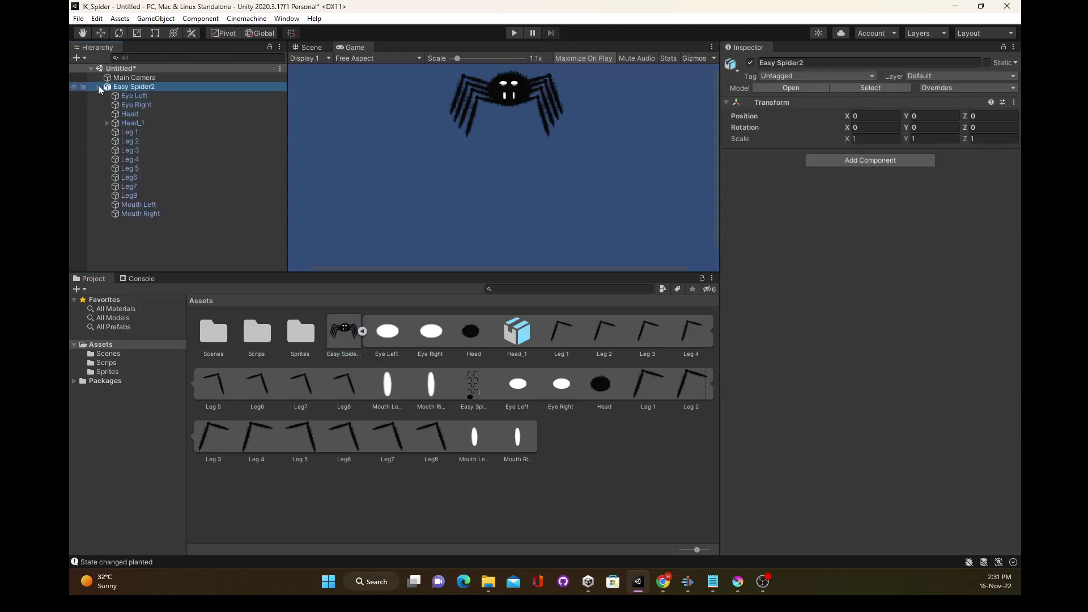
pyautogui.click(130, 97)
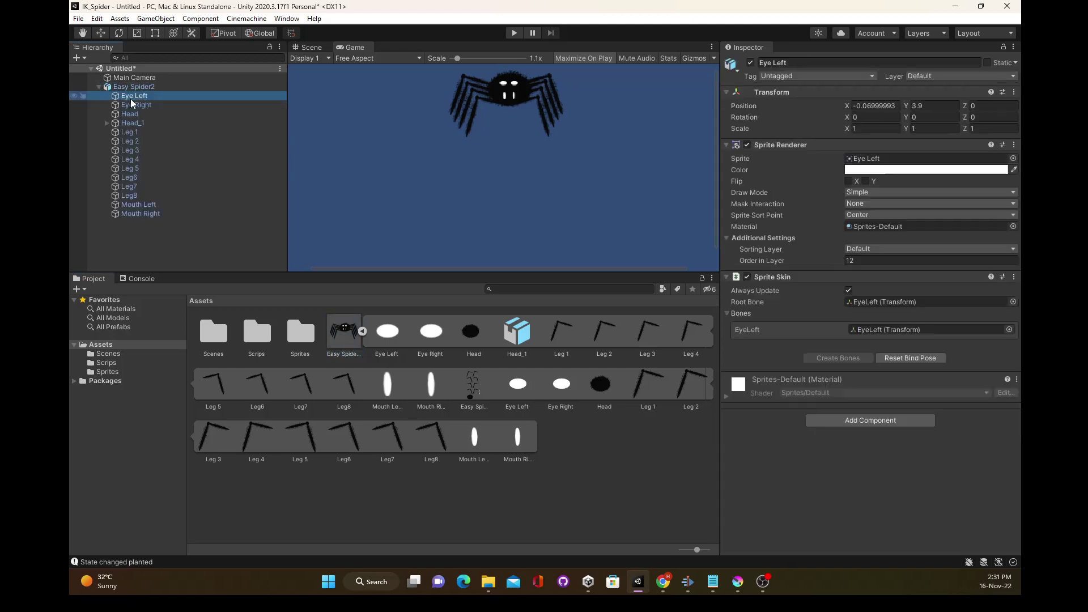
pyautogui.click(133, 169)
pyautogui.click(106, 125)
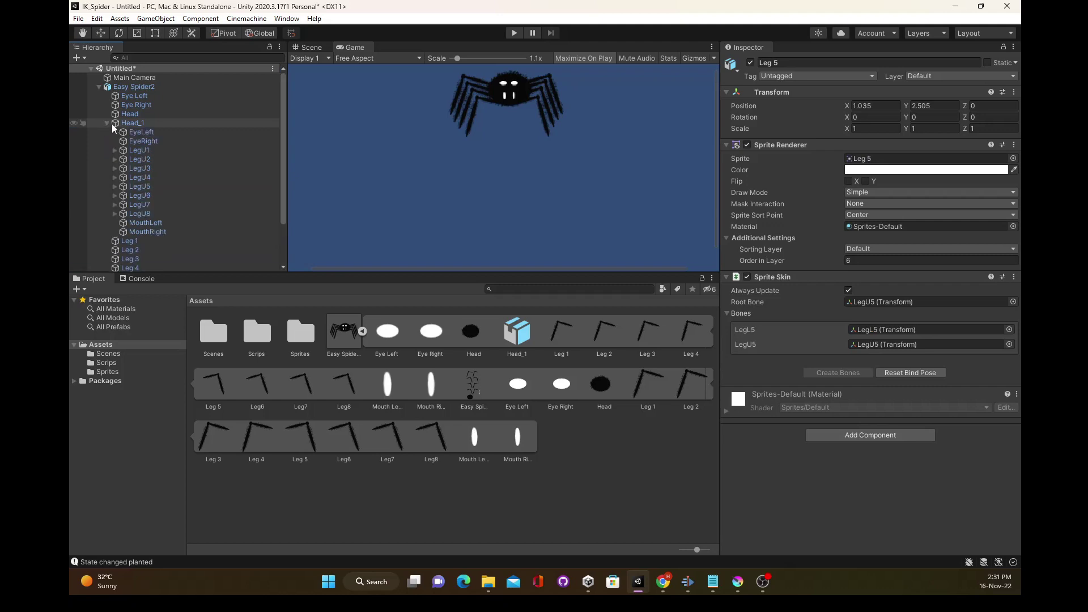
pyautogui.click(106, 123)
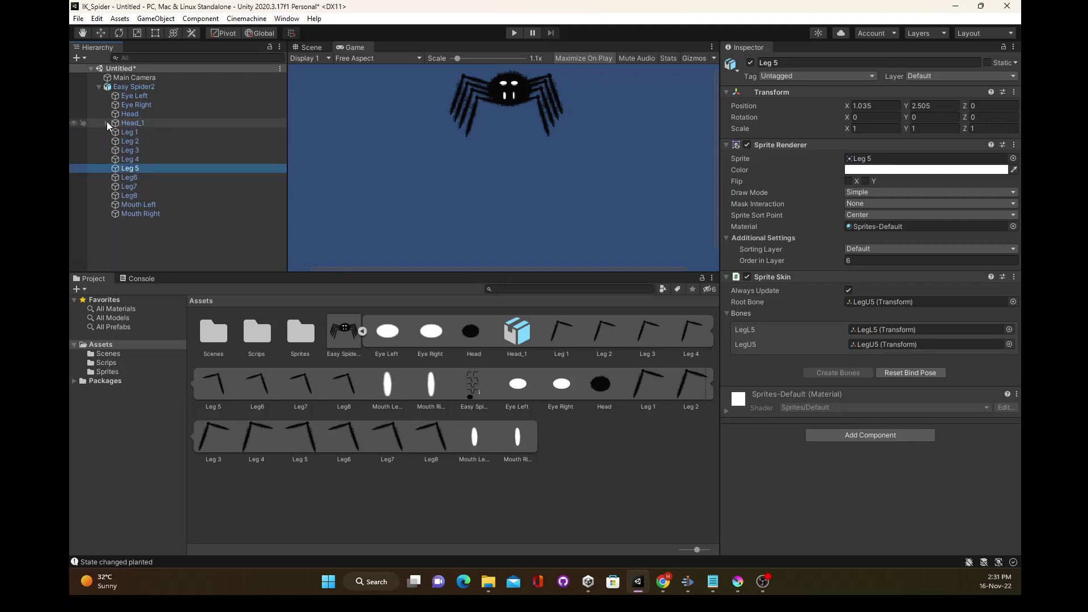
pyautogui.click(107, 122)
pyautogui.click(134, 125)
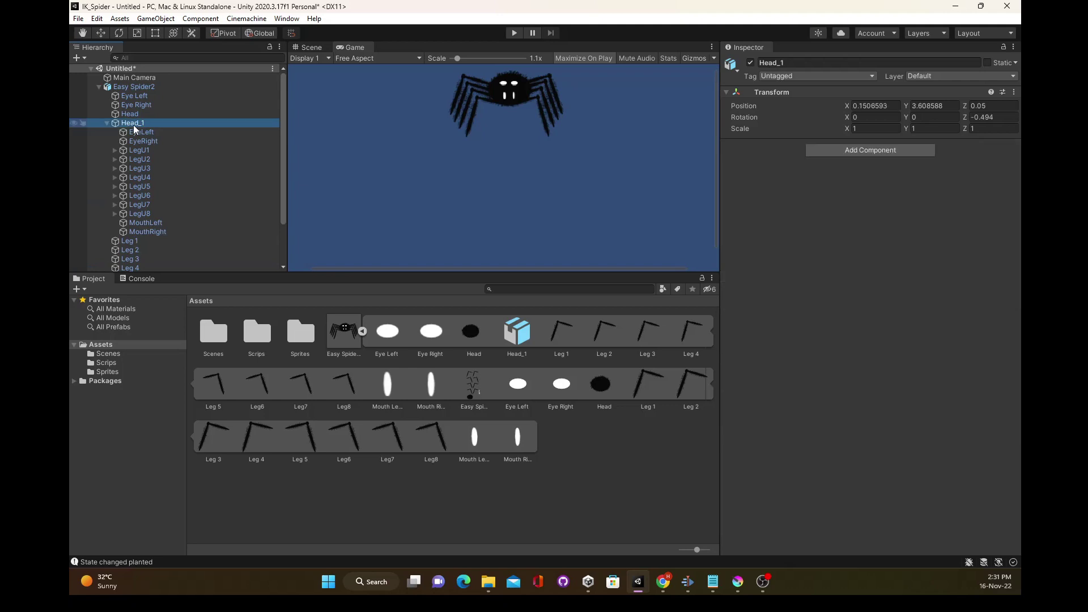
# Step: Show the spider in the Scene view and rotate its lower-leg bones, turning LegL8 outward and LegL5 to about -92.5 on Z
pyautogui.click(306, 47)
pyautogui.scroll(8, 379, 226)
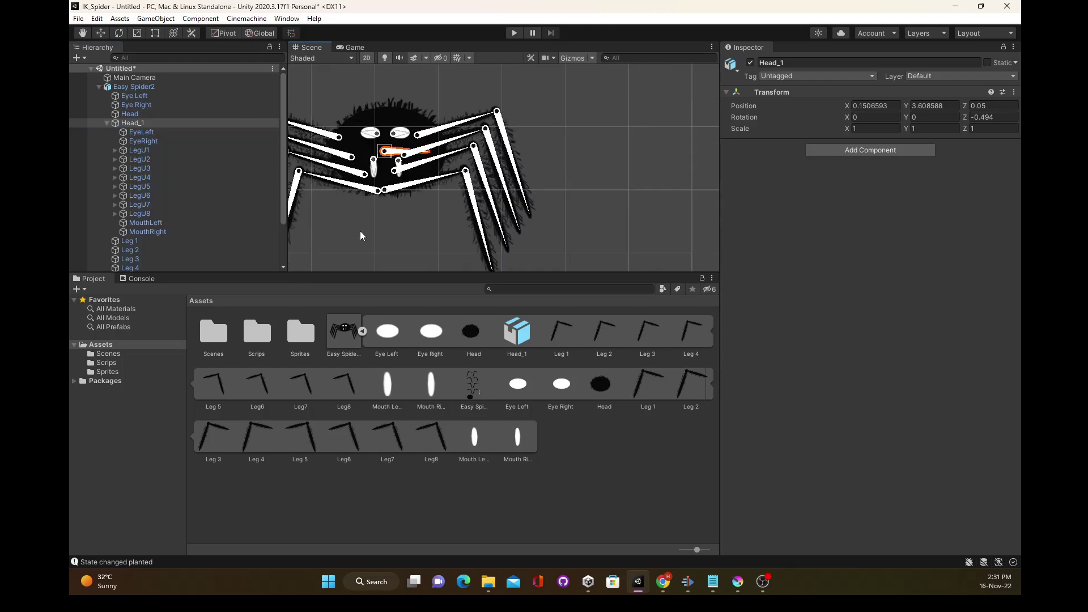
pyautogui.moveTo(351, 223); pyautogui.dragTo(453, 195, button='middle')
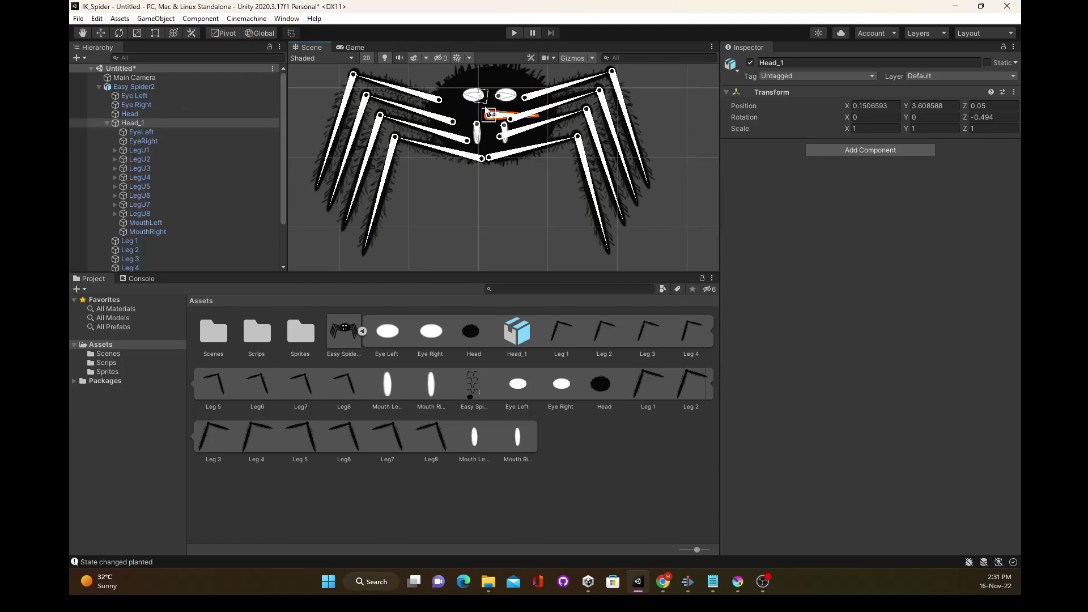
pyautogui.moveTo(644, 170); pyautogui.dragTo(599, 251)
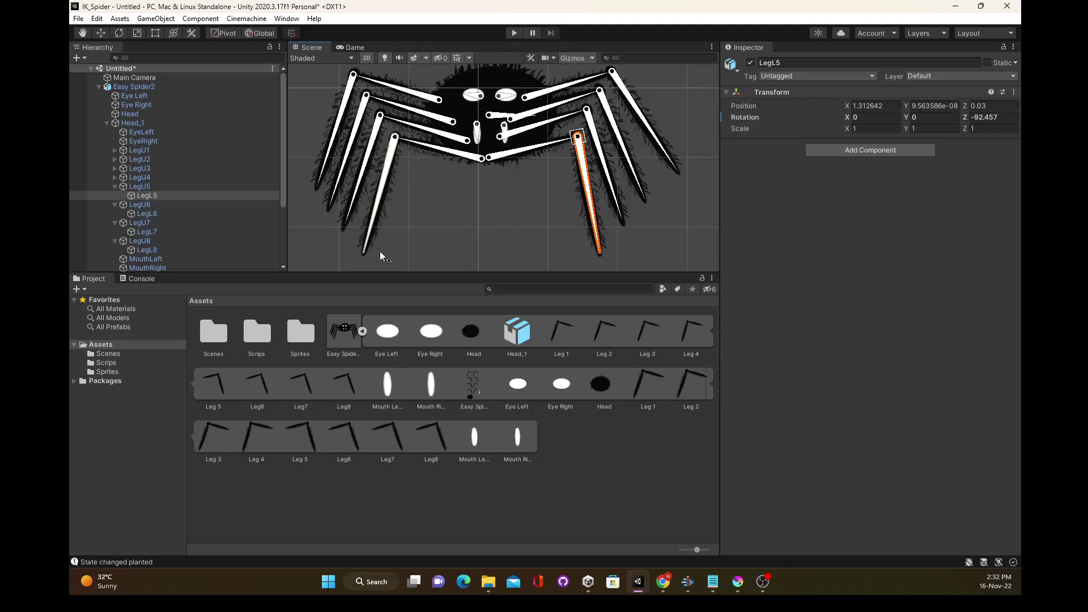
# Step: Try rotating the LegU1 and LegL1 bones in the scene, and undo both rotations
pyautogui.click(401, 98)
pyautogui.moveTo(400, 96); pyautogui.dragTo(407, 123)
pyautogui.moveTo(411, 246); pyautogui.dragTo(391, 227)
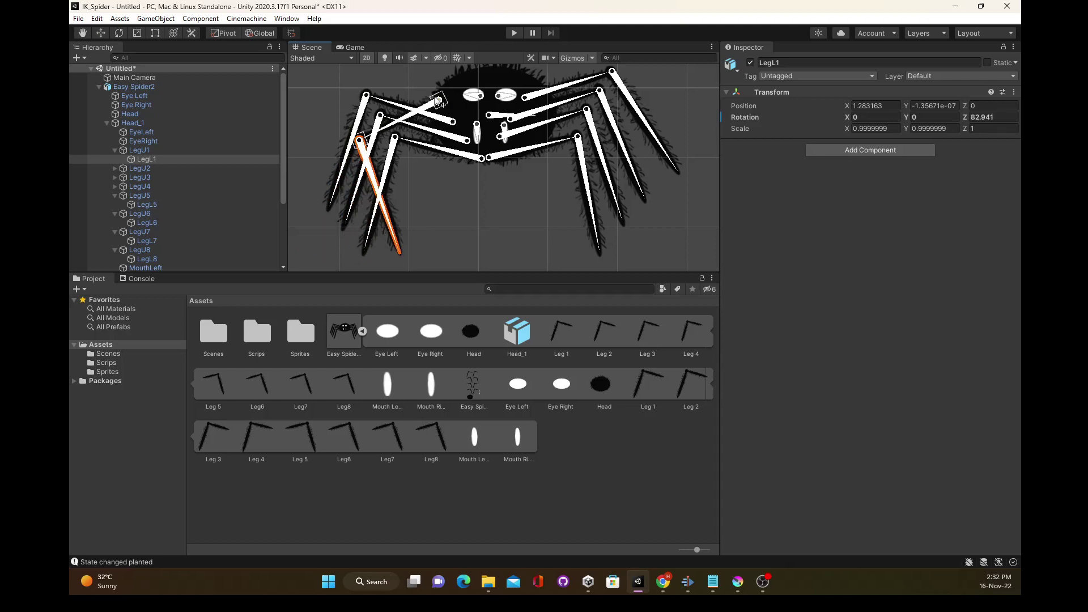
pyautogui.hotkey('ctrl', 'z')
pyautogui.hotkey('ctrl', 'z')
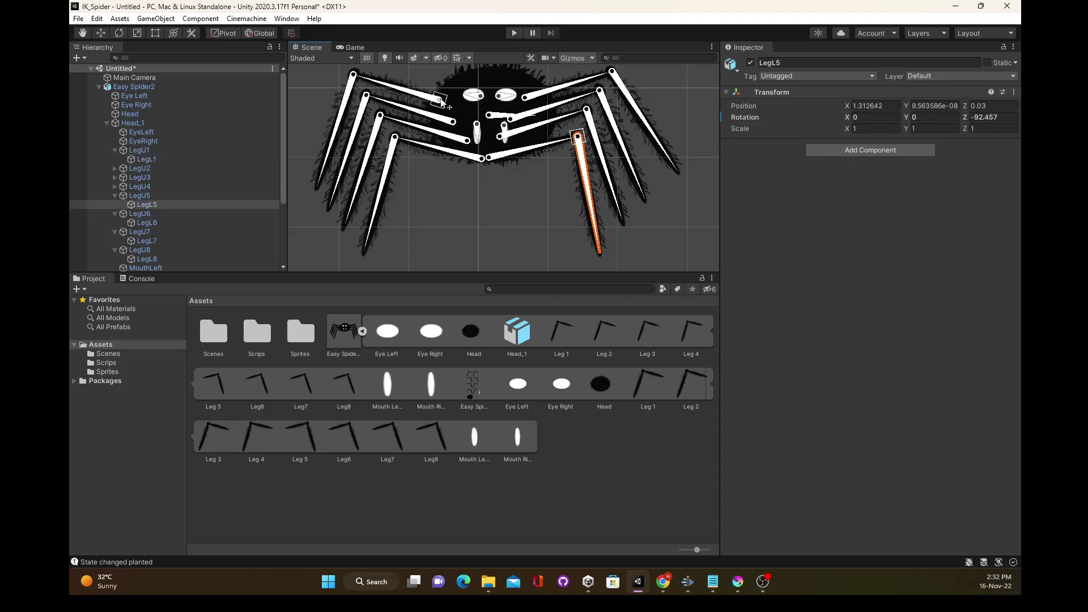
# Step: Move the LegU1, LegU2 and LegU3 bones onto LegU4's root, and LegU6, LegU7 and LegU8 onto LegU5's root at the body's underside
pyautogui.moveTo(442, 102); pyautogui.dragTo(481, 159)
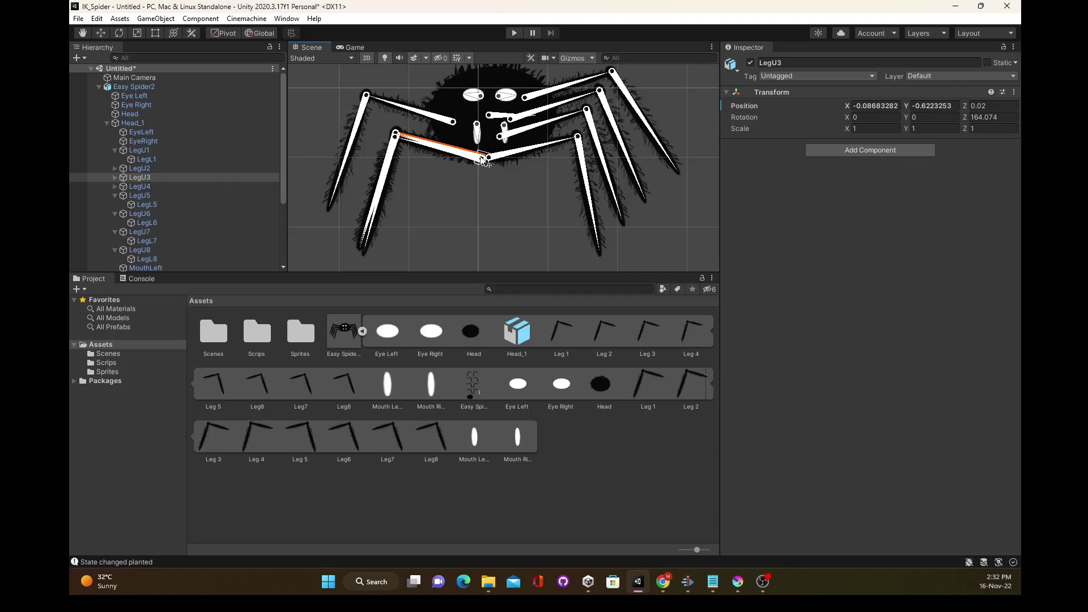
pyautogui.moveTo(455, 124); pyautogui.dragTo(481, 160)
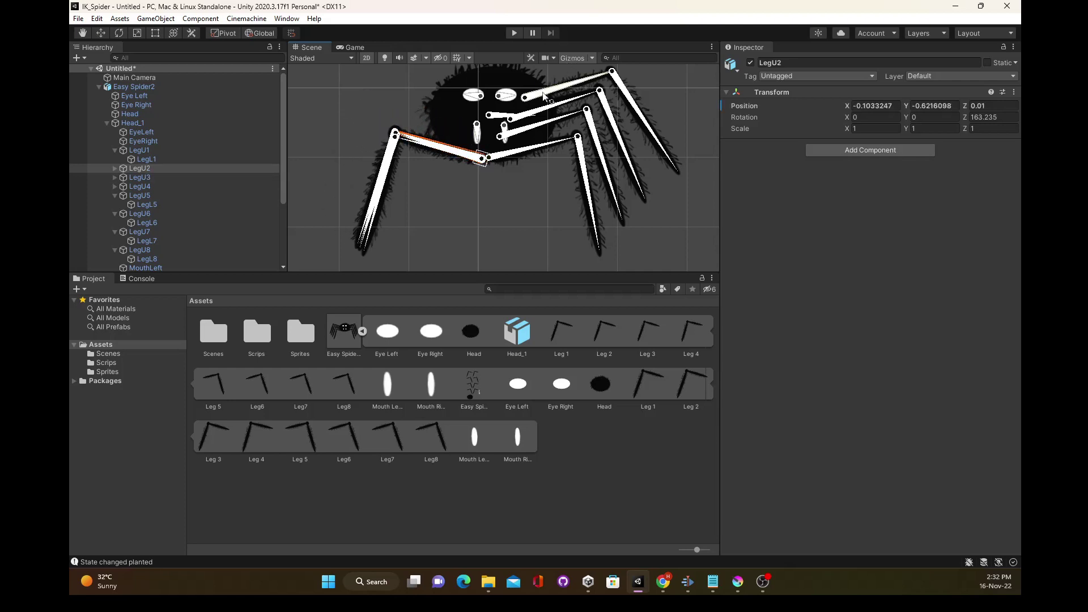
pyautogui.moveTo(502, 139); pyautogui.dragTo(492, 161)
pyautogui.moveTo(513, 120); pyautogui.dragTo(493, 161)
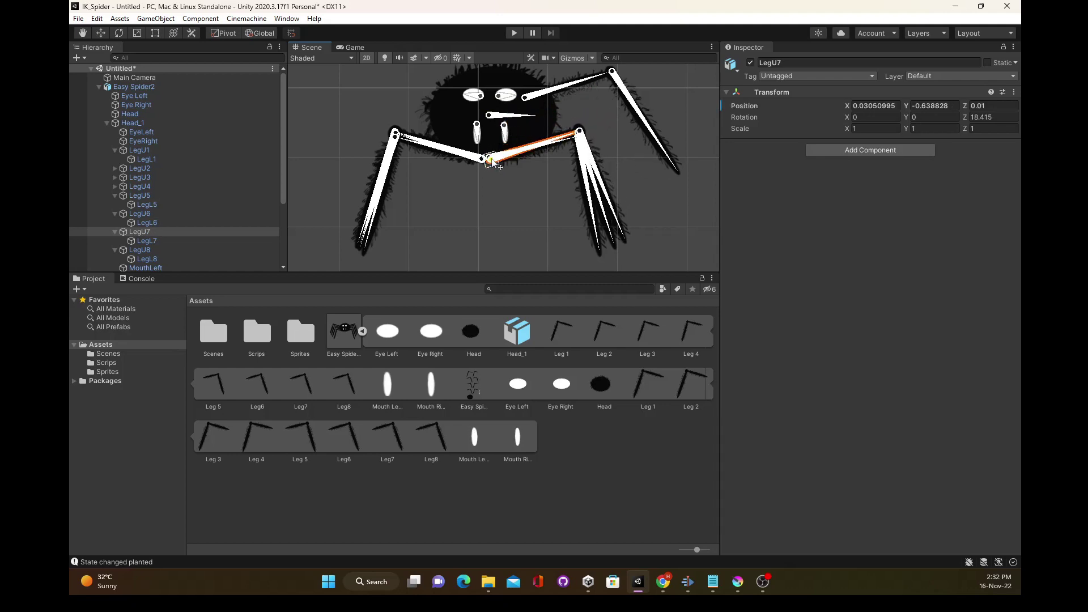
pyautogui.moveTo(525, 98); pyautogui.dragTo(493, 159)
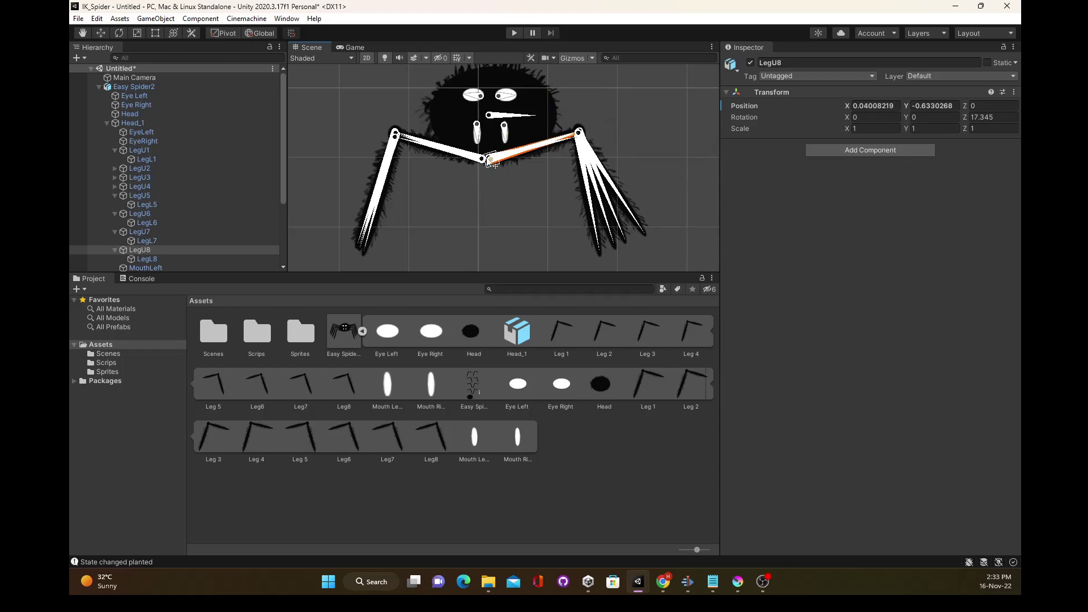
pyautogui.moveTo(492, 164)
pyautogui.mouseDown()
pyautogui.moveTo(538, 149)
pyautogui.moveTo(488, 160)
pyautogui.mouseUp()
pyautogui.hotkey('ctrl', 'z')
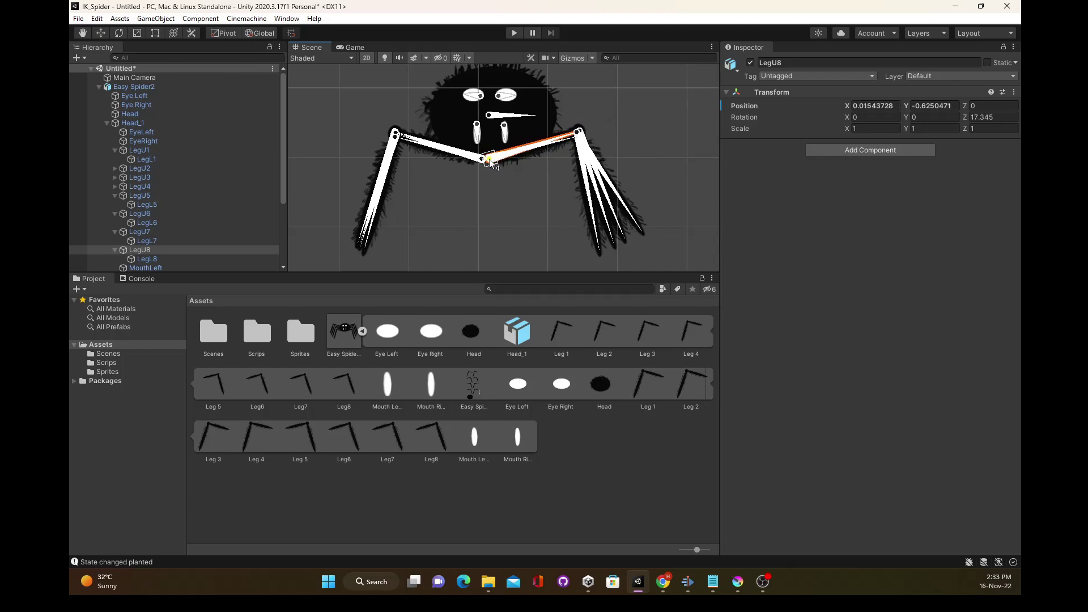